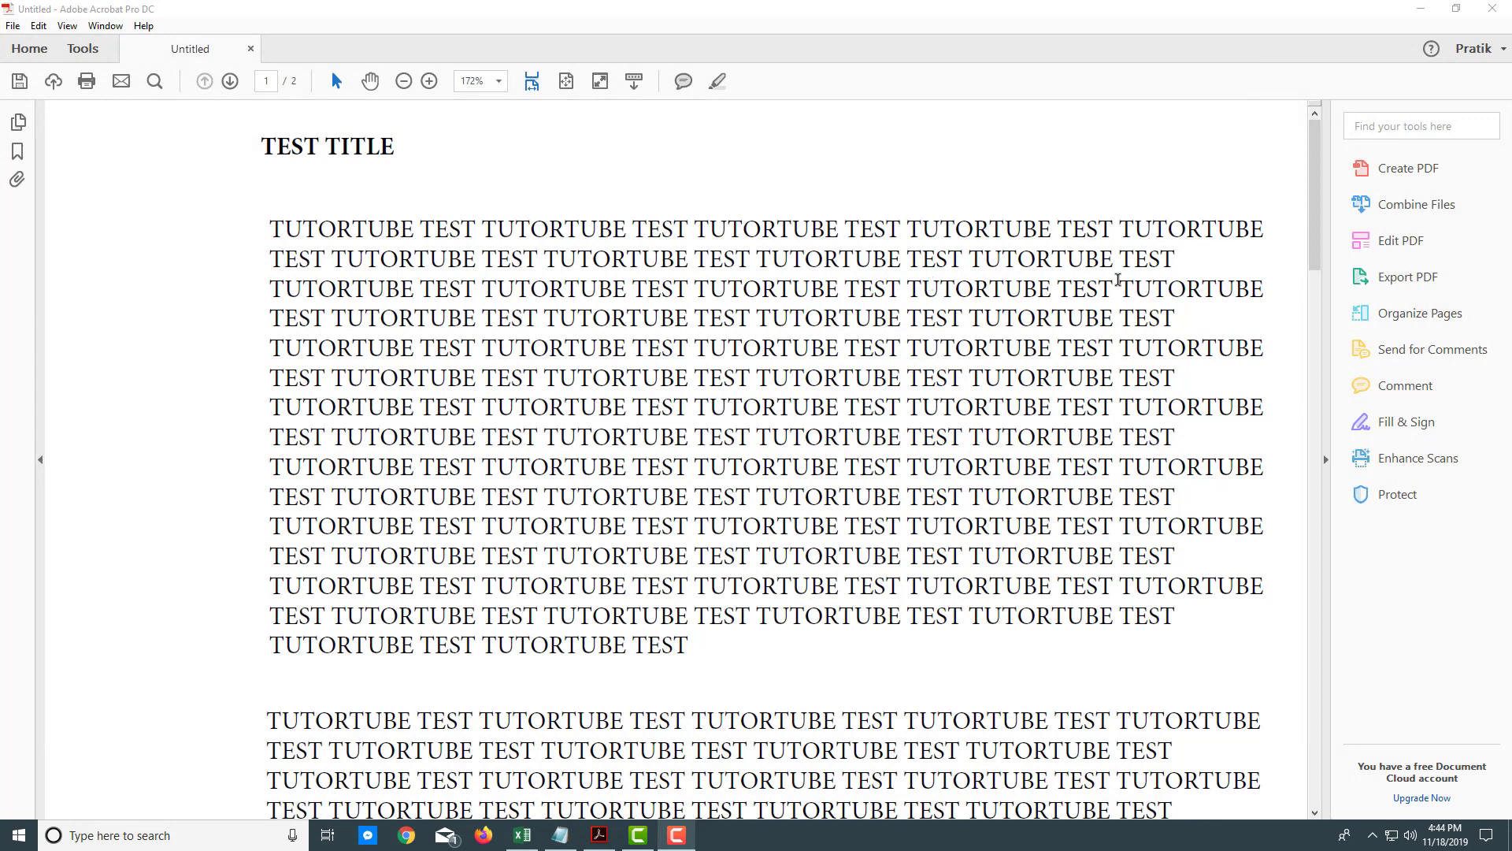
left_click(1324, 403)
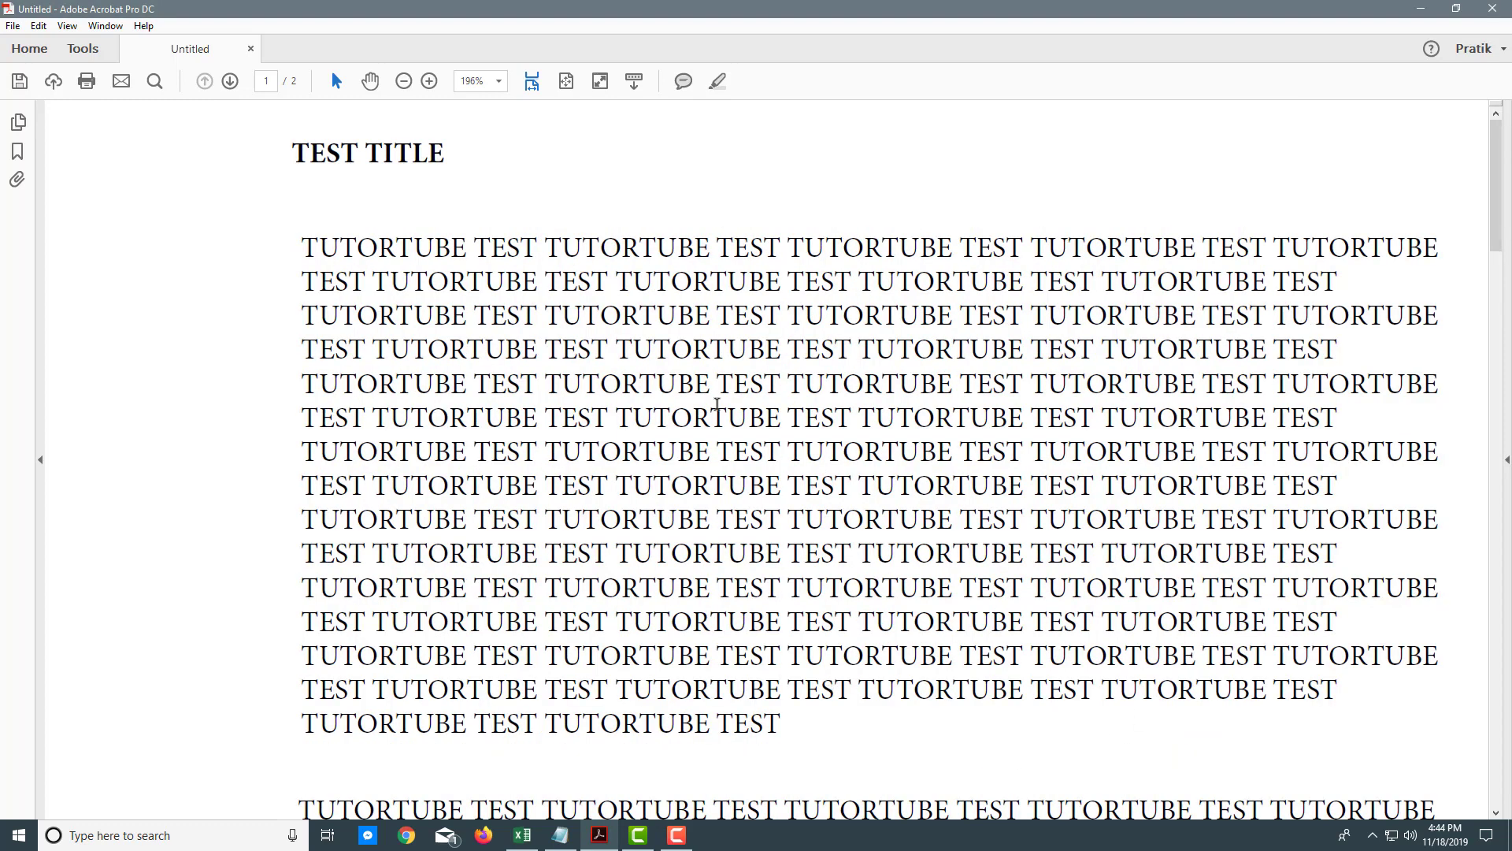
scroll(716, 404, "down", 2)
scroll(717, 404, "up", 2)
scroll(764, 363, "down", 14)
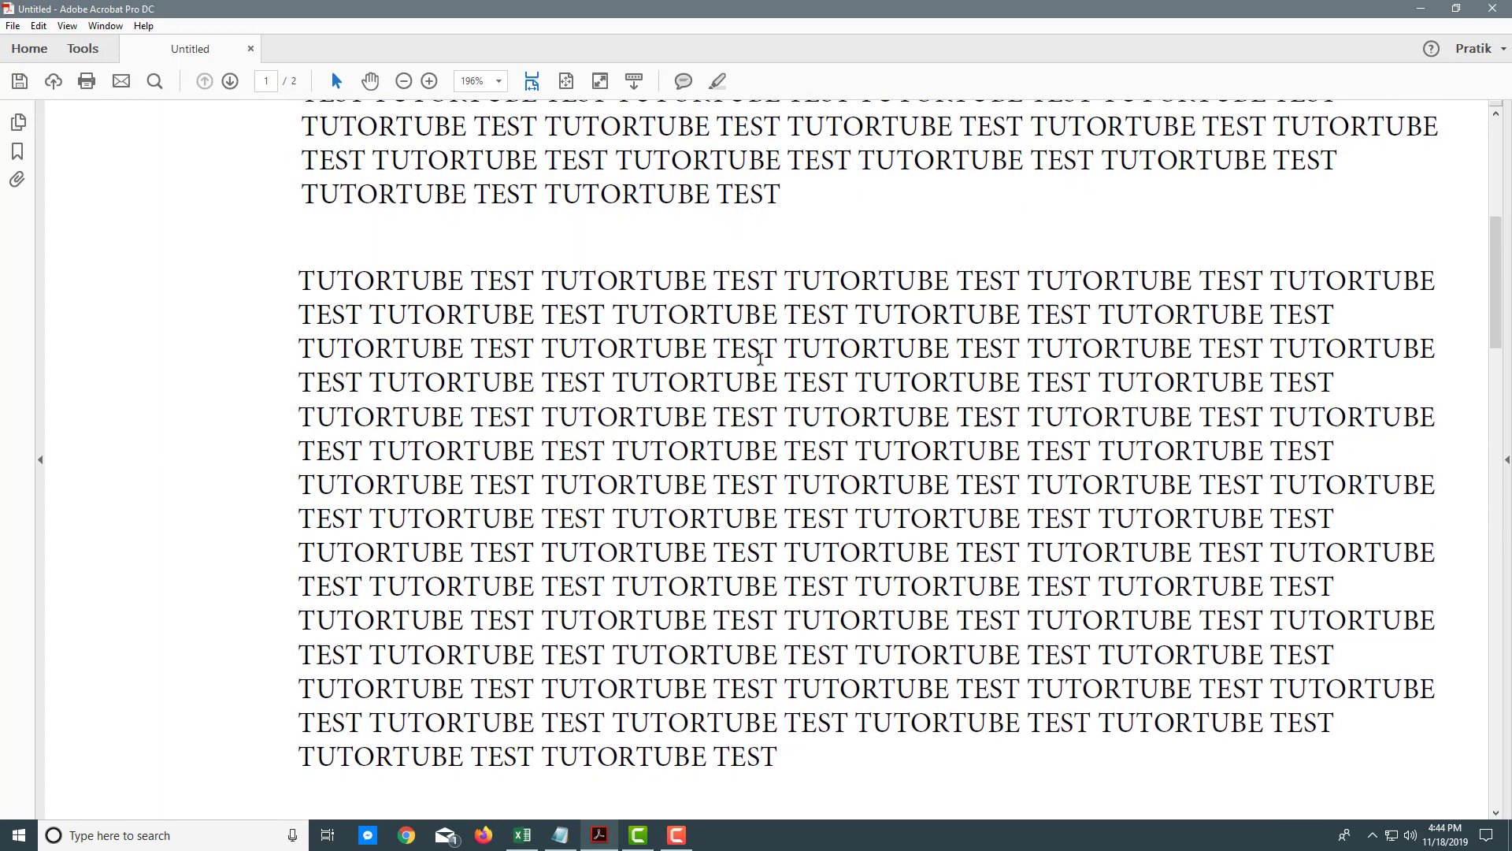
scroll(760, 364, "down", 8)
scroll(761, 364, "up", 9)
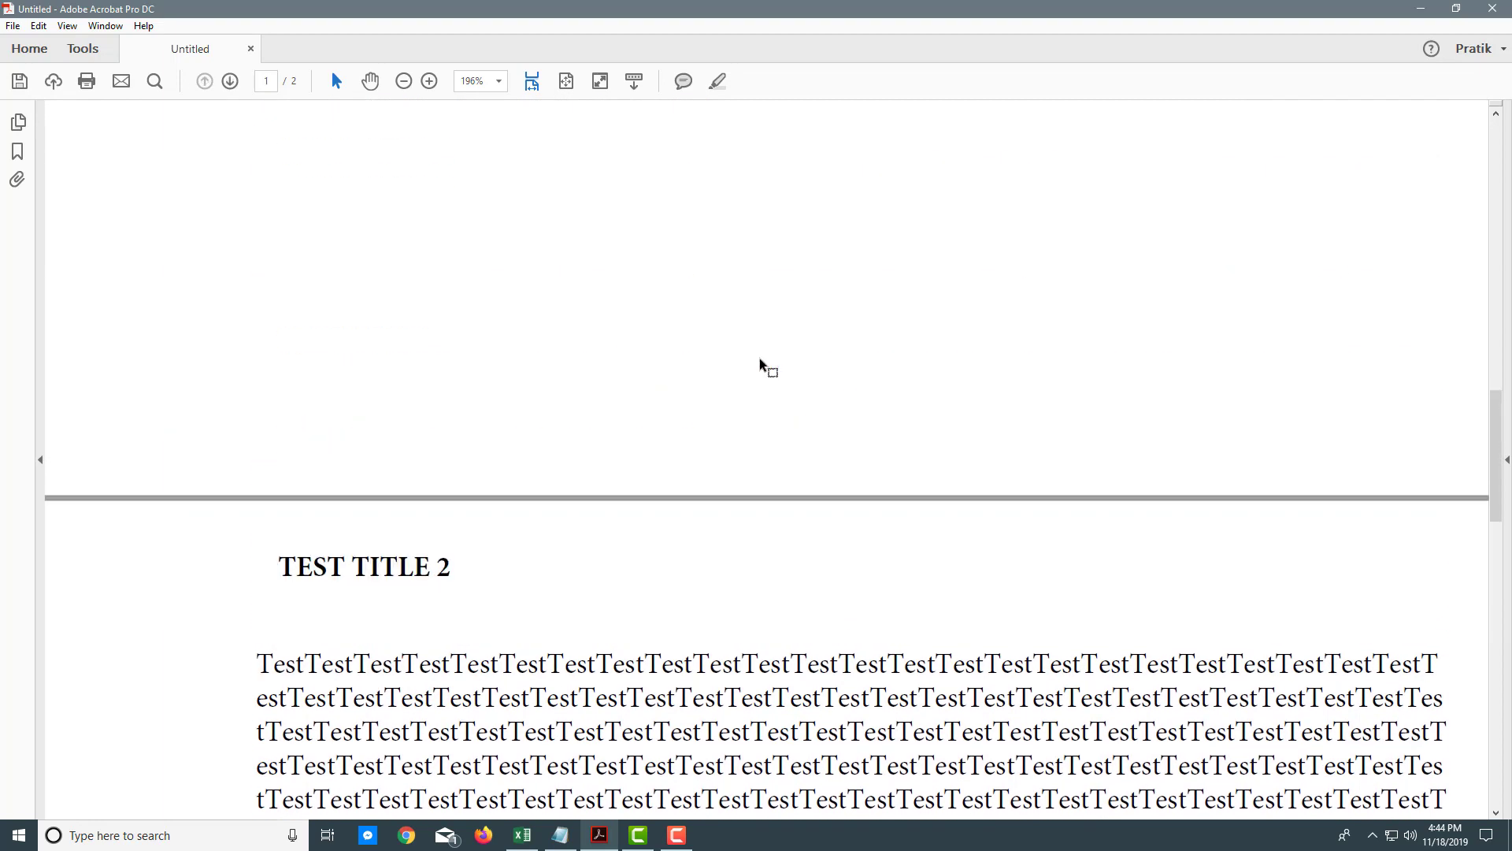
scroll(761, 359, "up", 13)
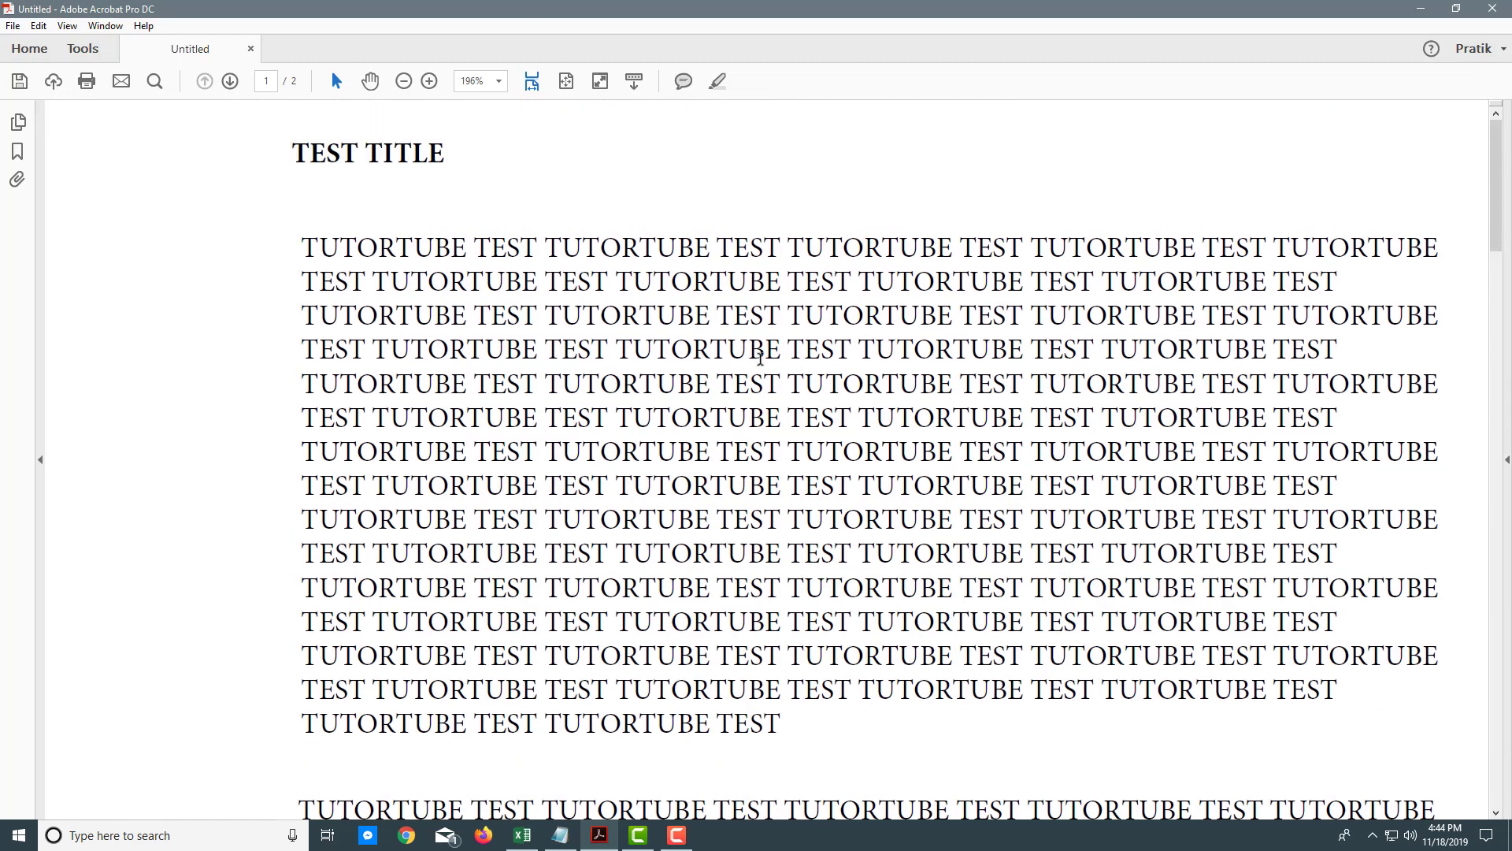
left_click_drag(762, 440, 802, 486)
left_click(732, 430)
left_click(370, 81)
left_click_drag(690, 550, 499, 325)
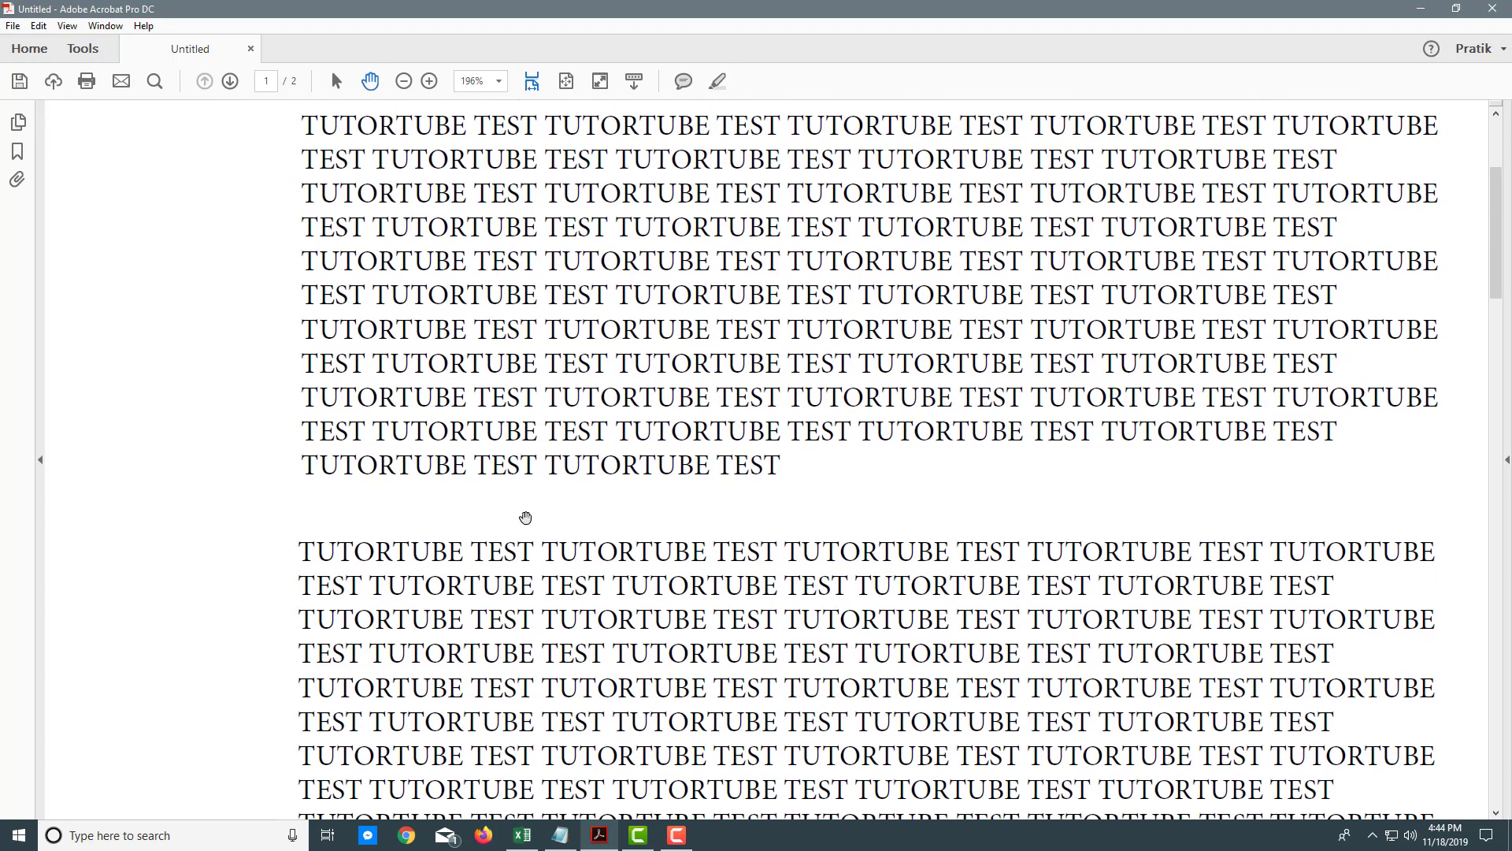
scroll(749, 644, "down", 10)
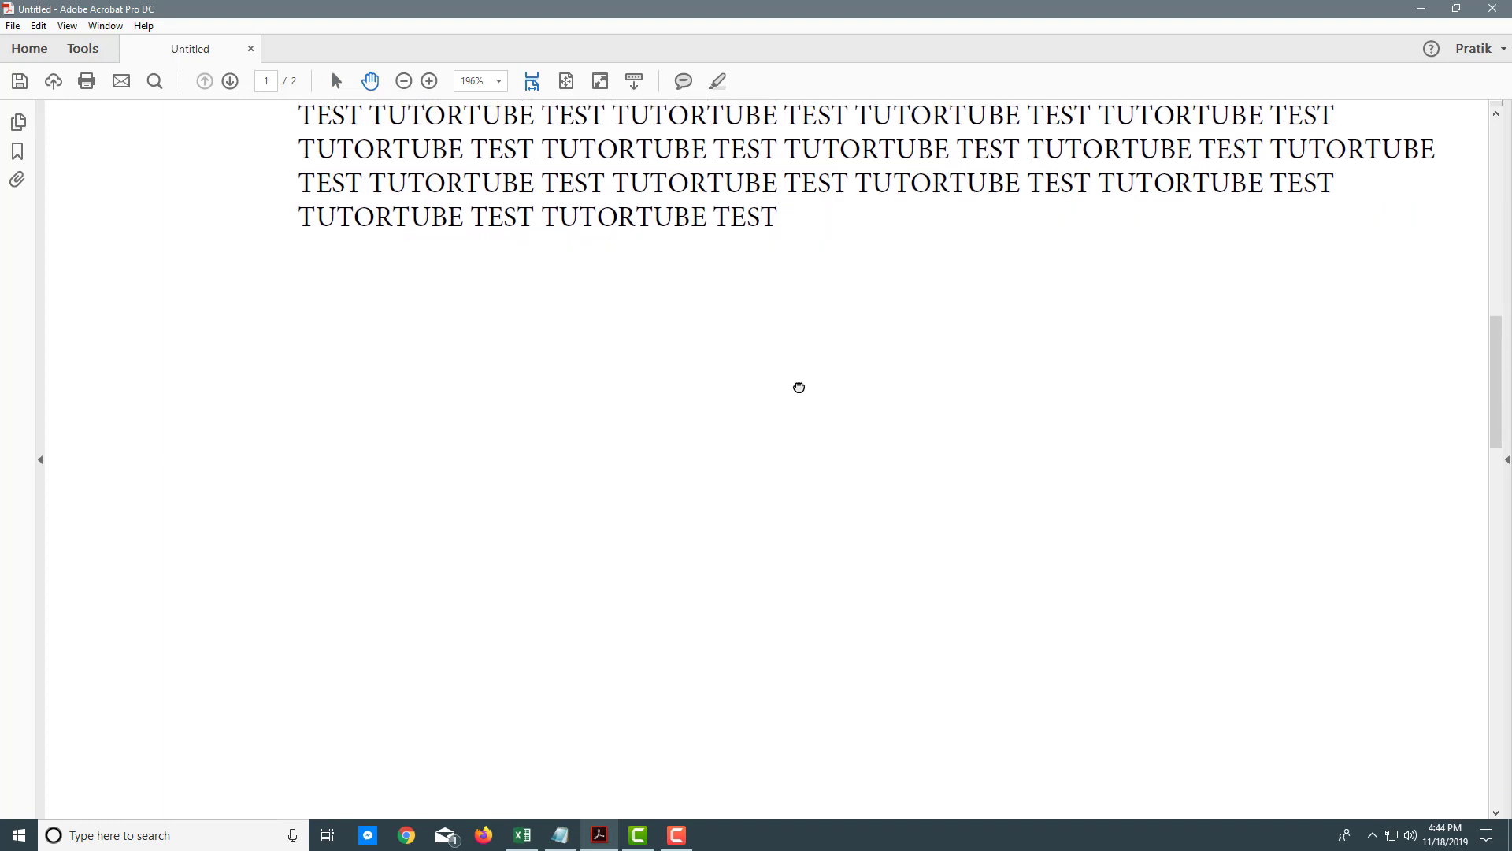
scroll(767, 347, "up", 10)
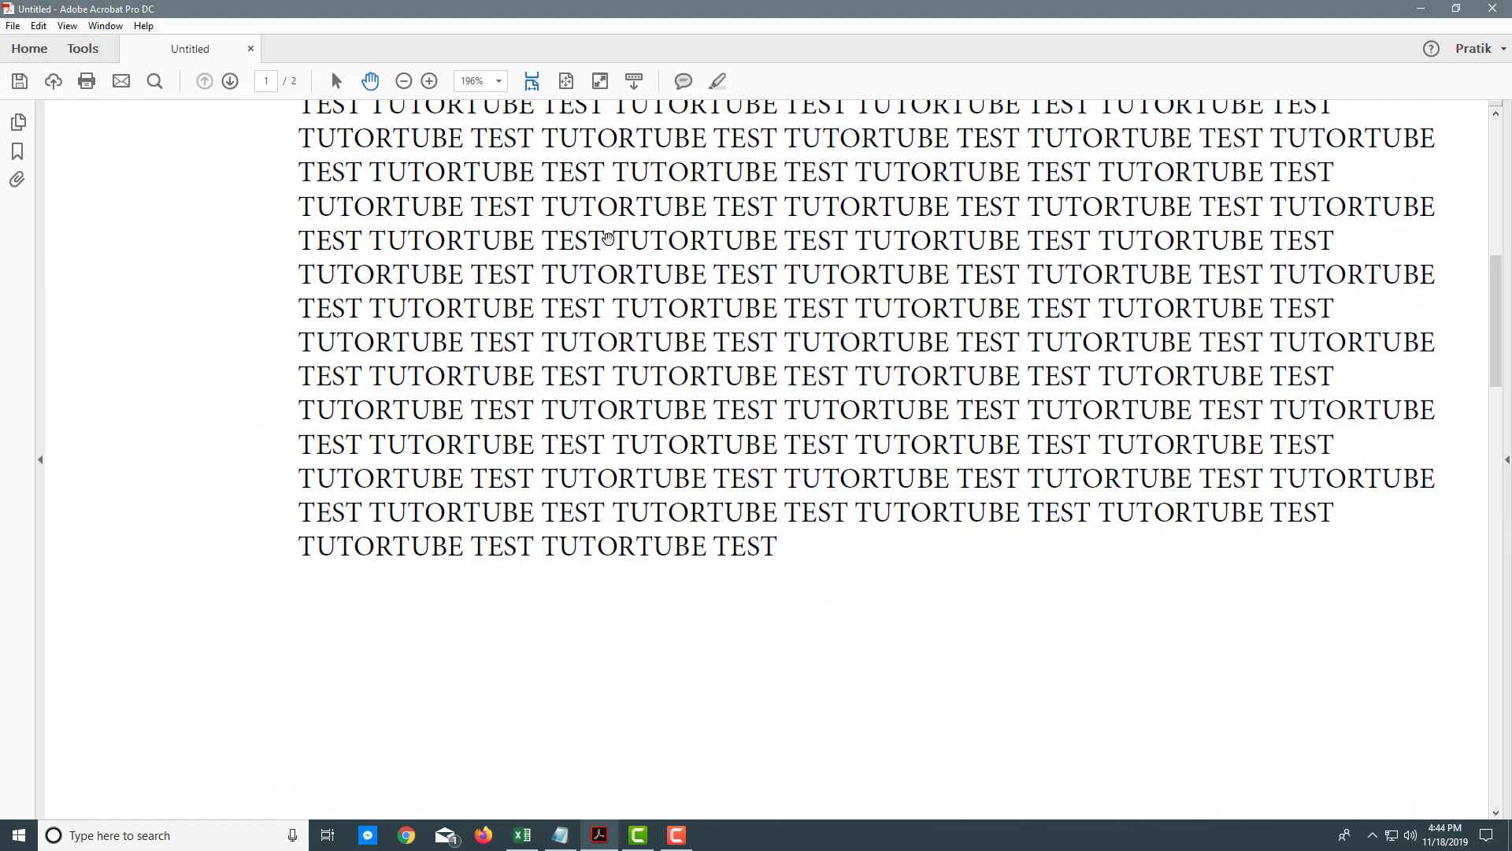
scroll(608, 513, "up", 2)
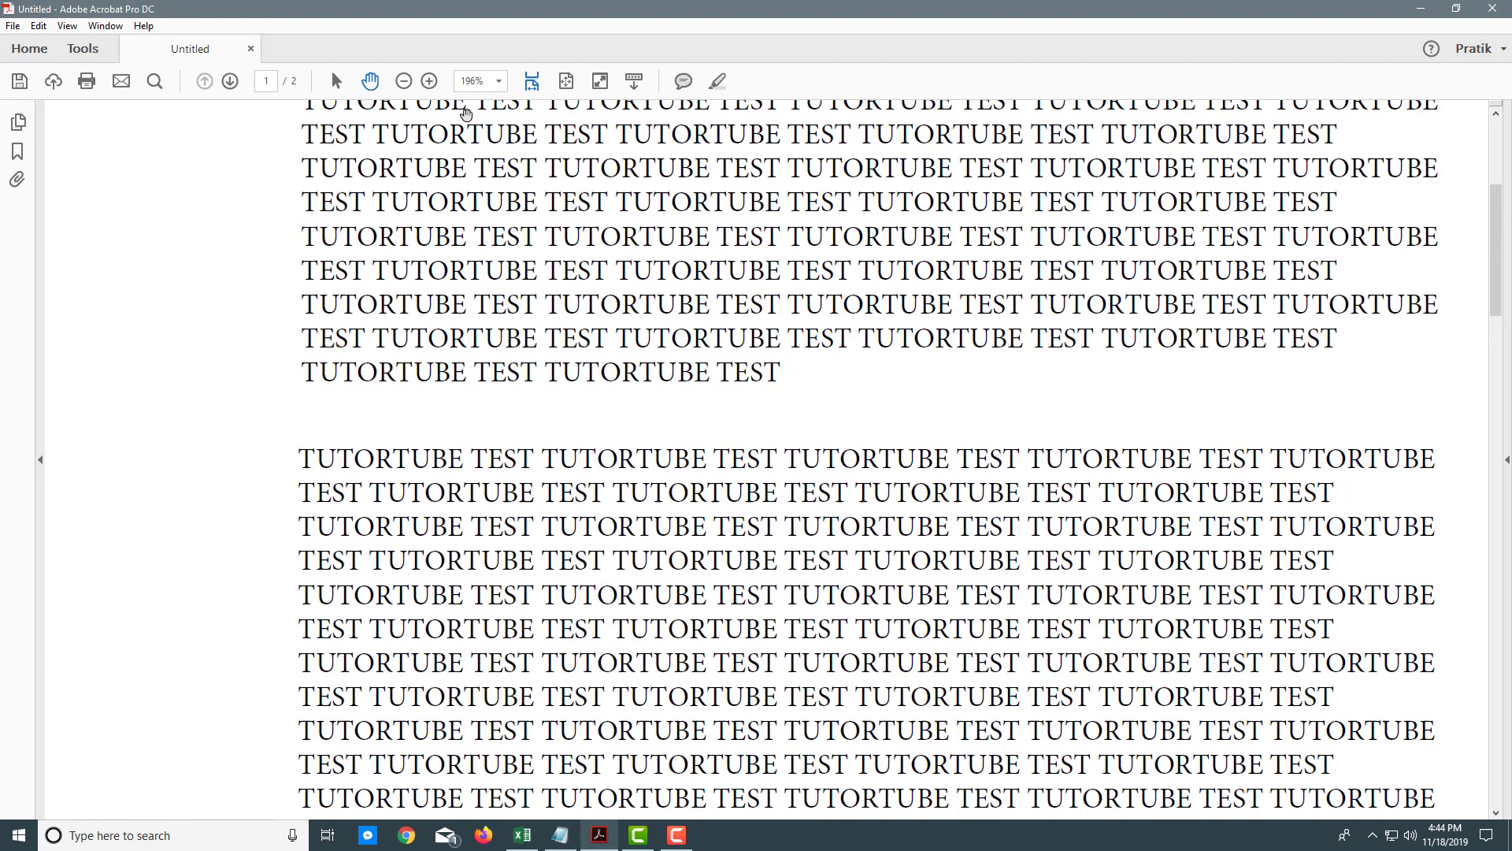
left_click(335, 81)
mouse_move(1494, 236)
left_mouse_down()
mouse_move(1496, 525)
mouse_move(1496, 223)
left_mouse_up()
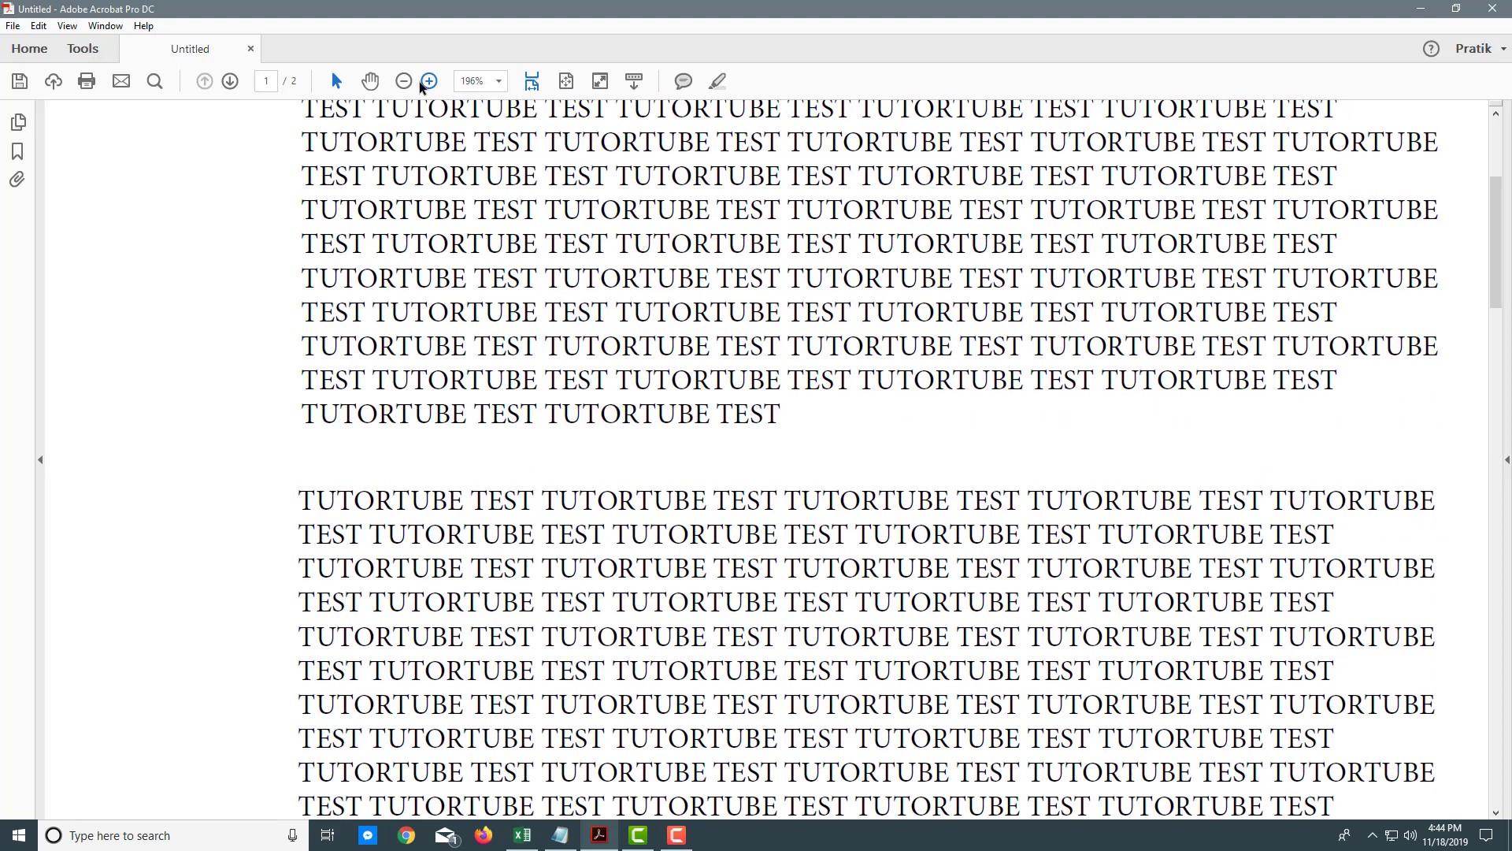
Go to page 2 by entering 2 in the page number box.
scroll(334, 142, "up", 3)
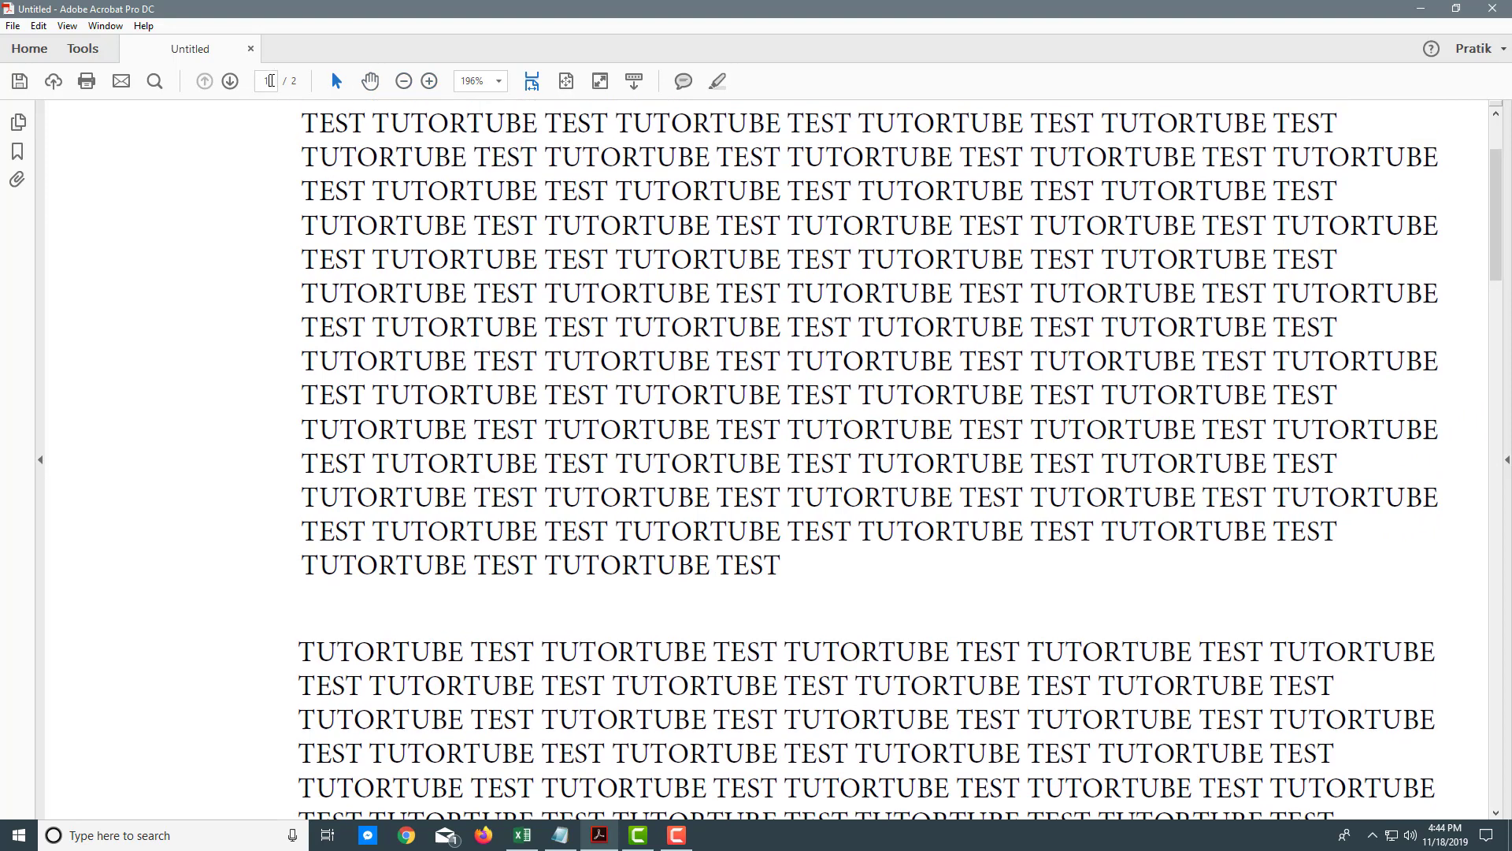
left_click(265, 84)
key("Return")
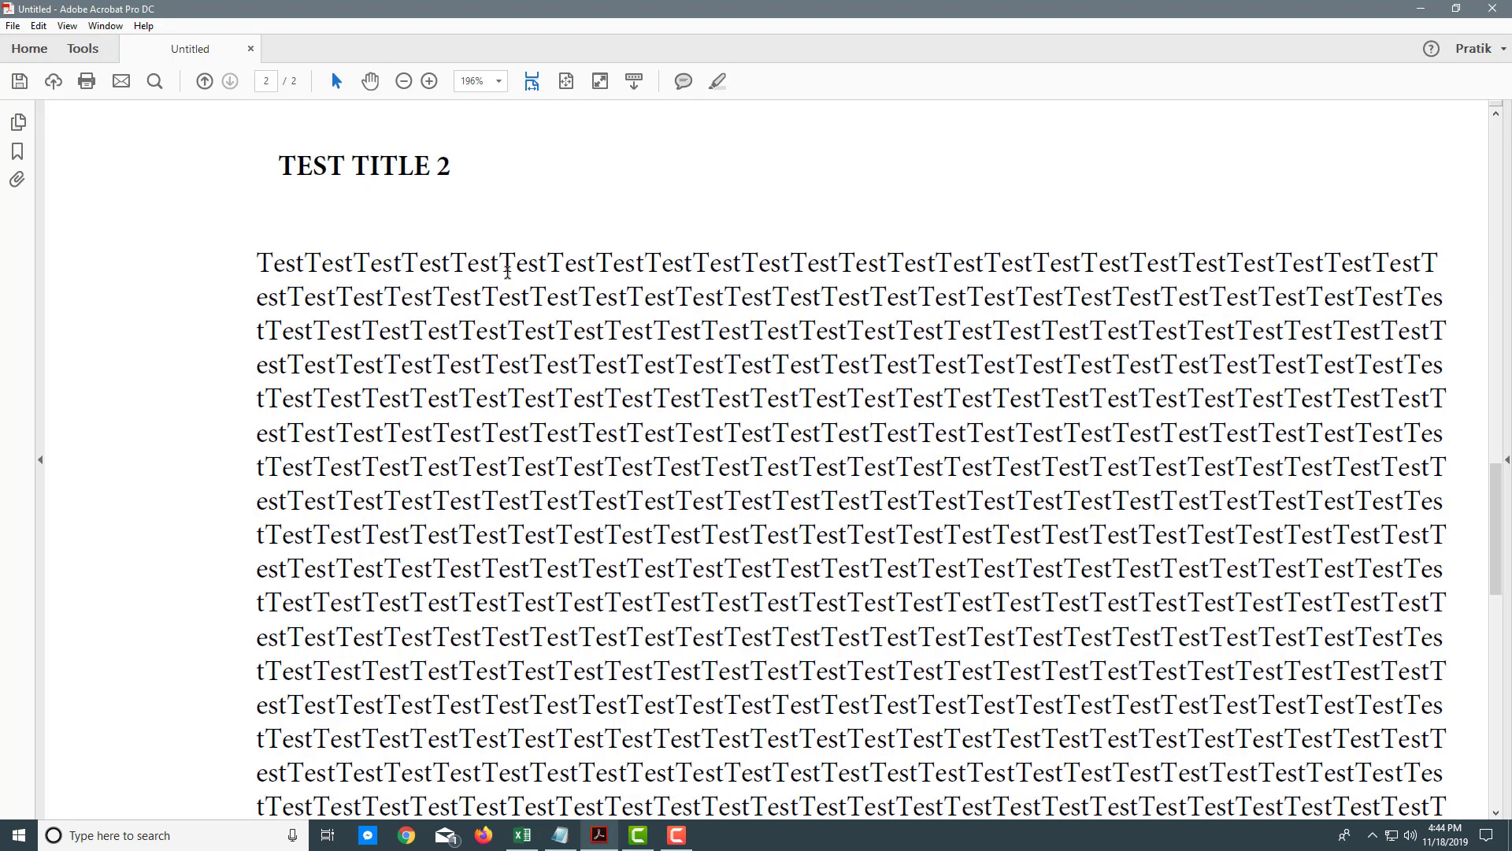
Zoom out step by step to 100%, then back in to 196%.
left_click(403, 82)
left_click(403, 82)
left_click(404, 82)
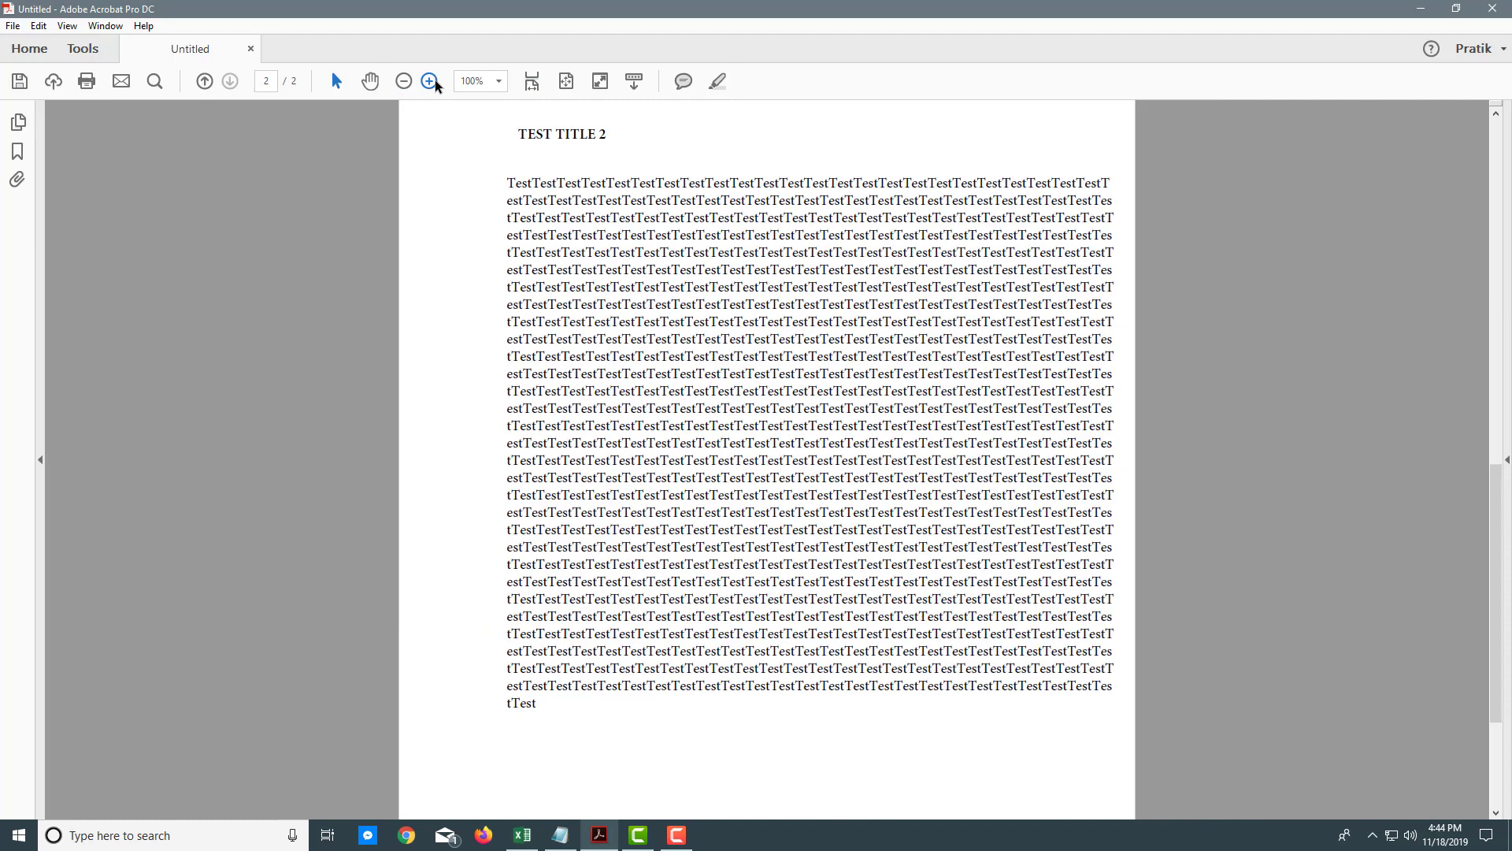
left_click(431, 81)
left_click(430, 81)
left_click(430, 81)
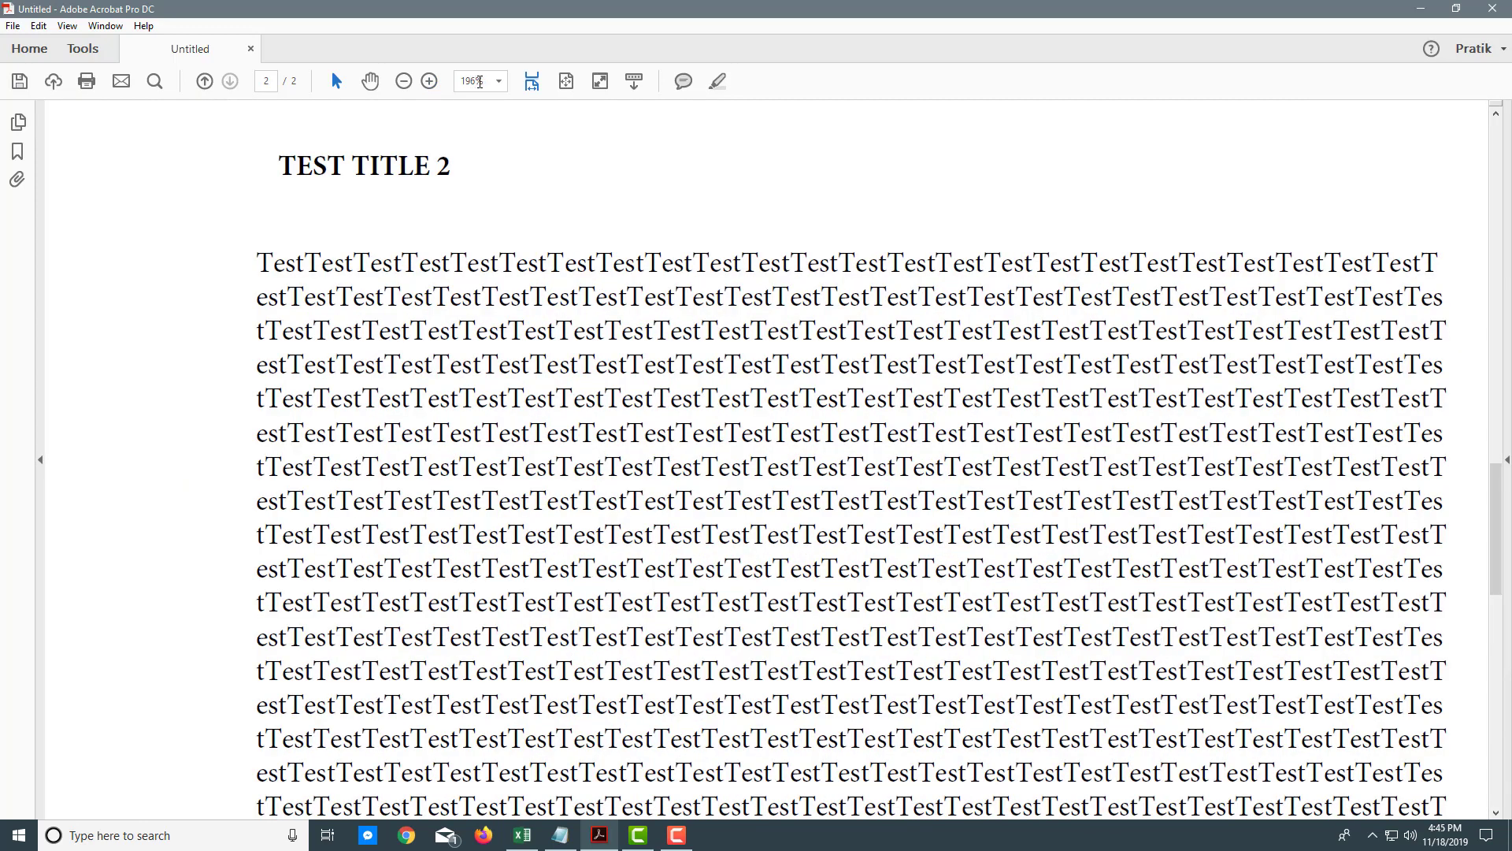
Set the zoom to 70%, then to 200%, in the zoom box.
left_click_drag(481, 82, 450, 82)
key("Return")
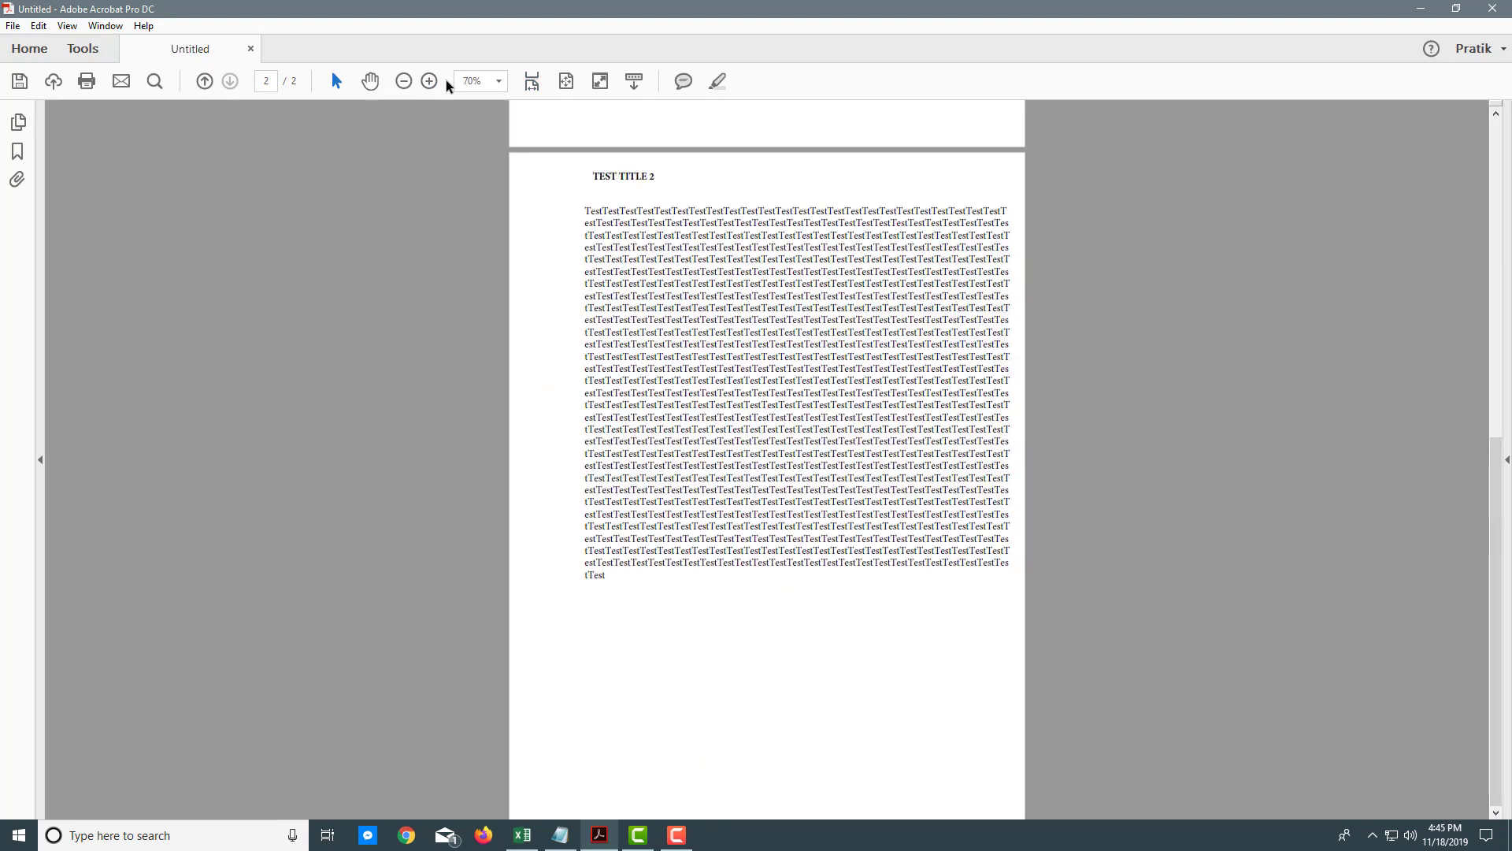
left_click_drag(482, 82, 403, 81)
type("200")
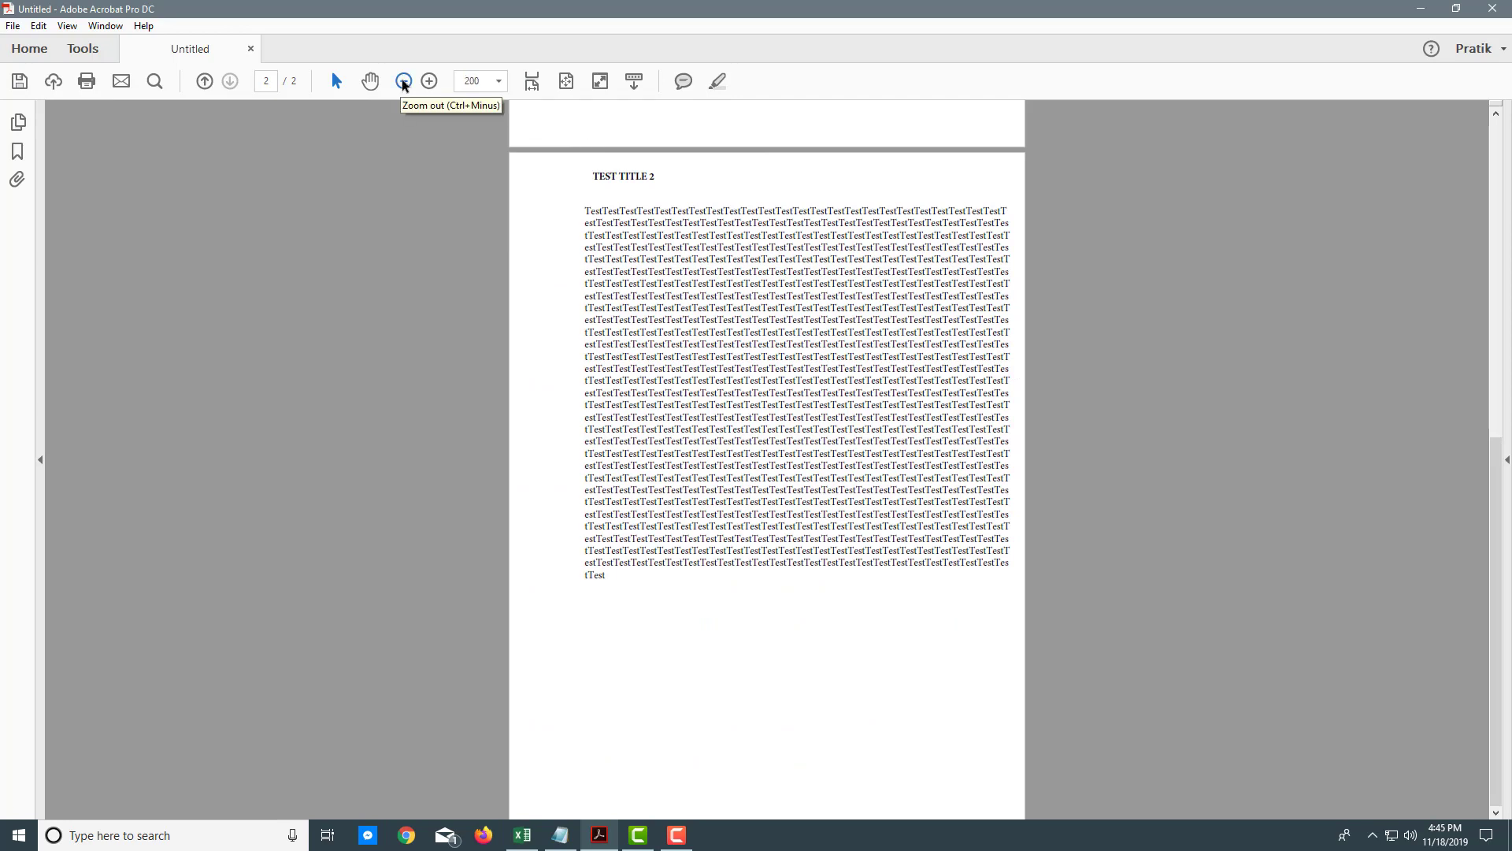
key("Return")
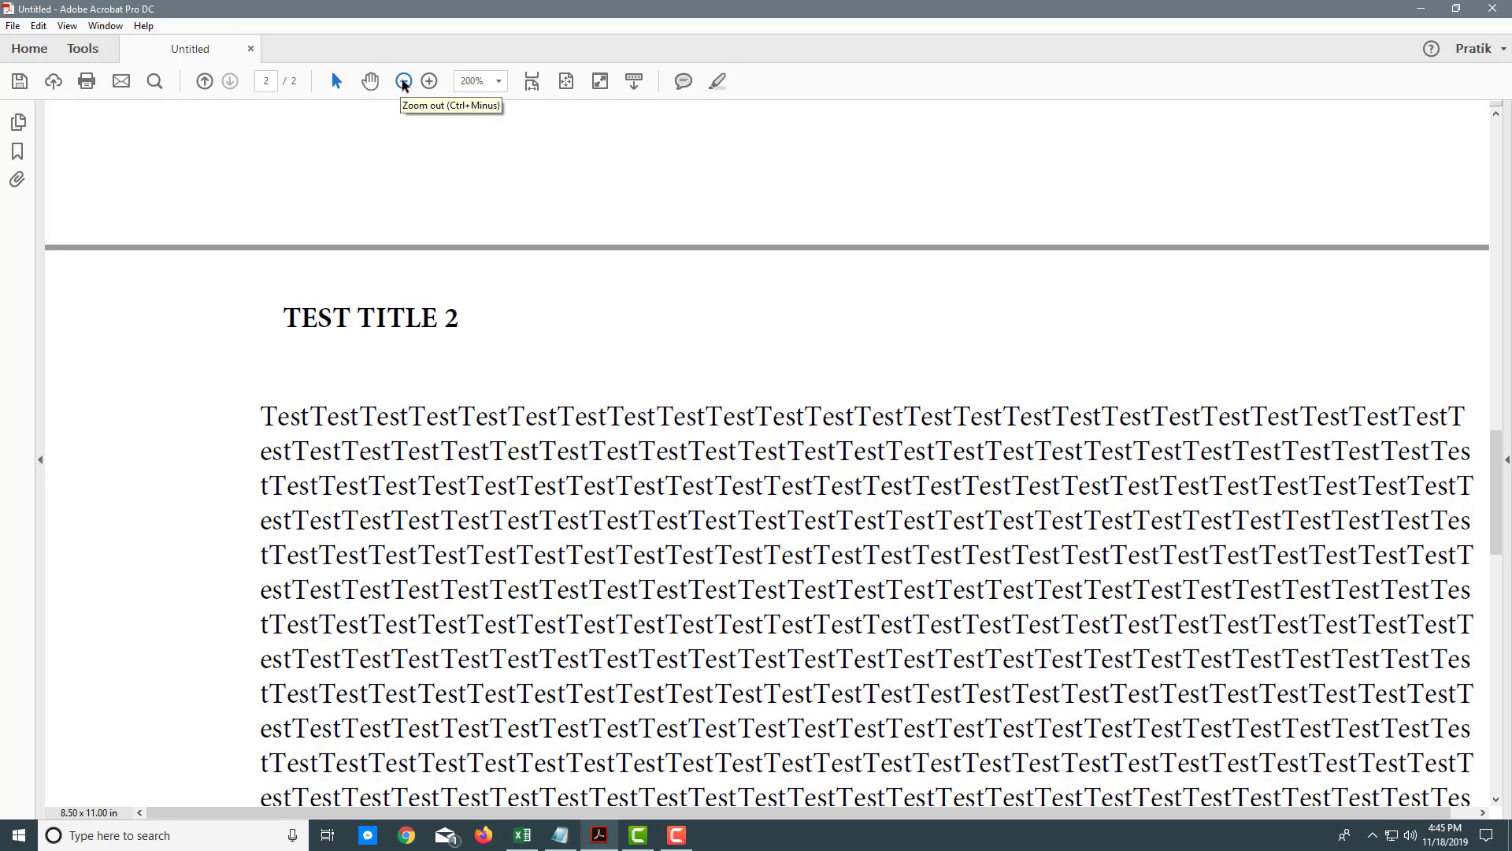
Fit page 2 to the window width, then fit the whole page at 75.5%.
left_click(531, 82)
scroll(738, 428, "down", 2)
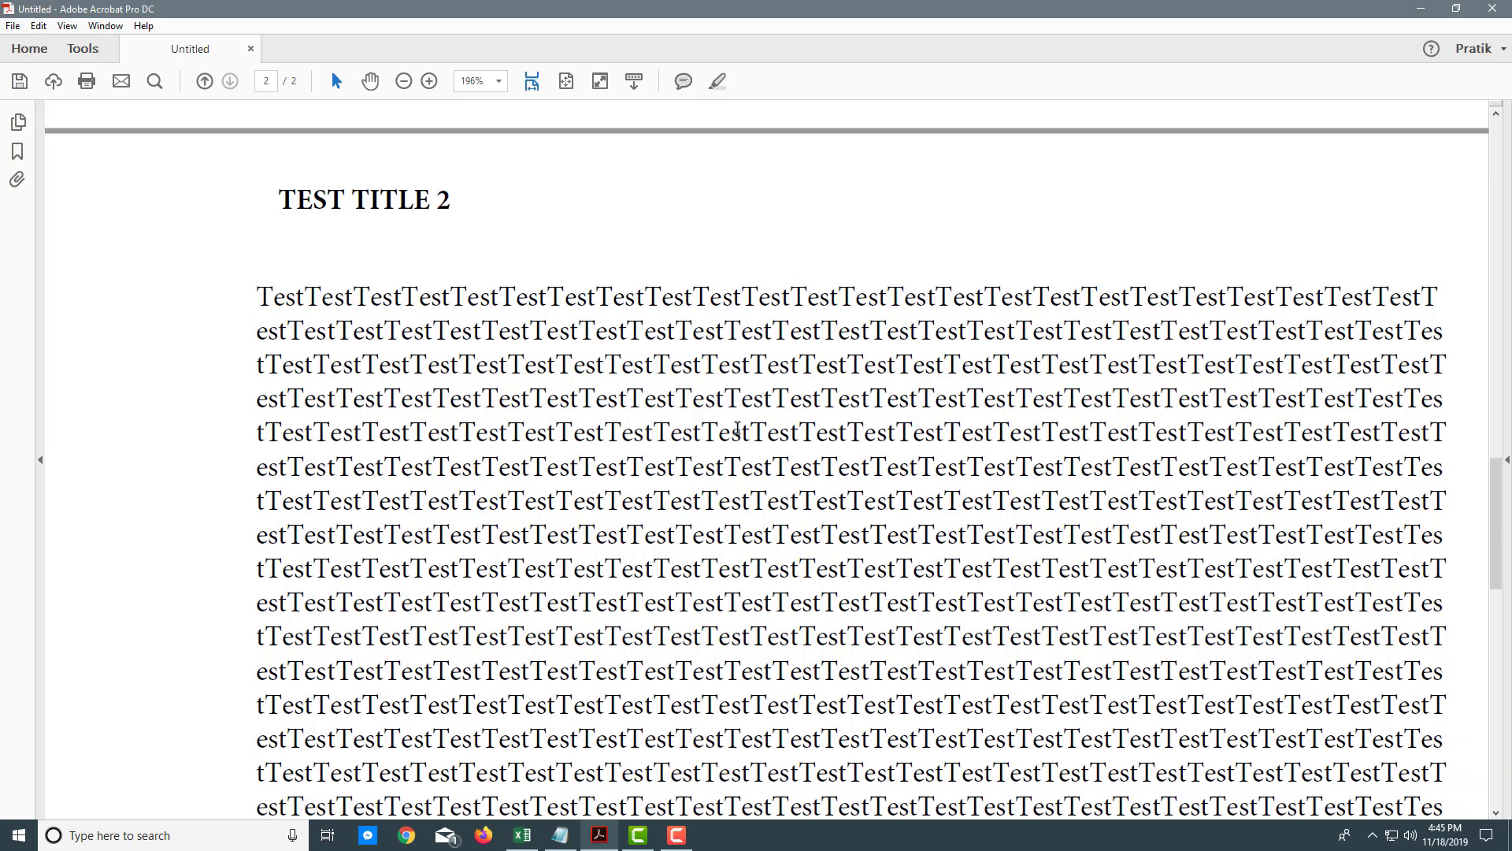
scroll(737, 427, "up", 3)
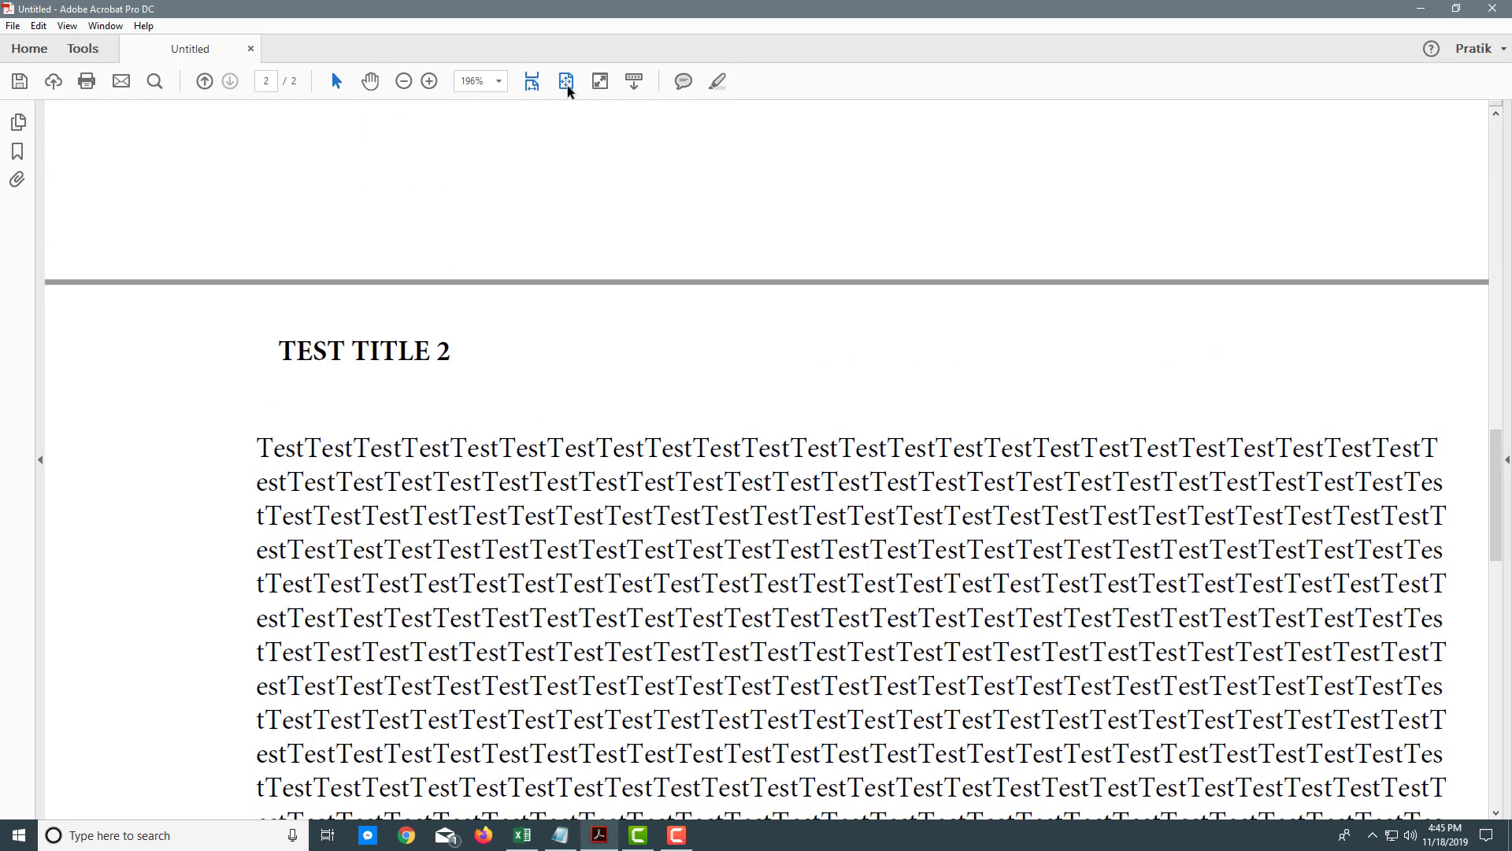
left_click(568, 81)
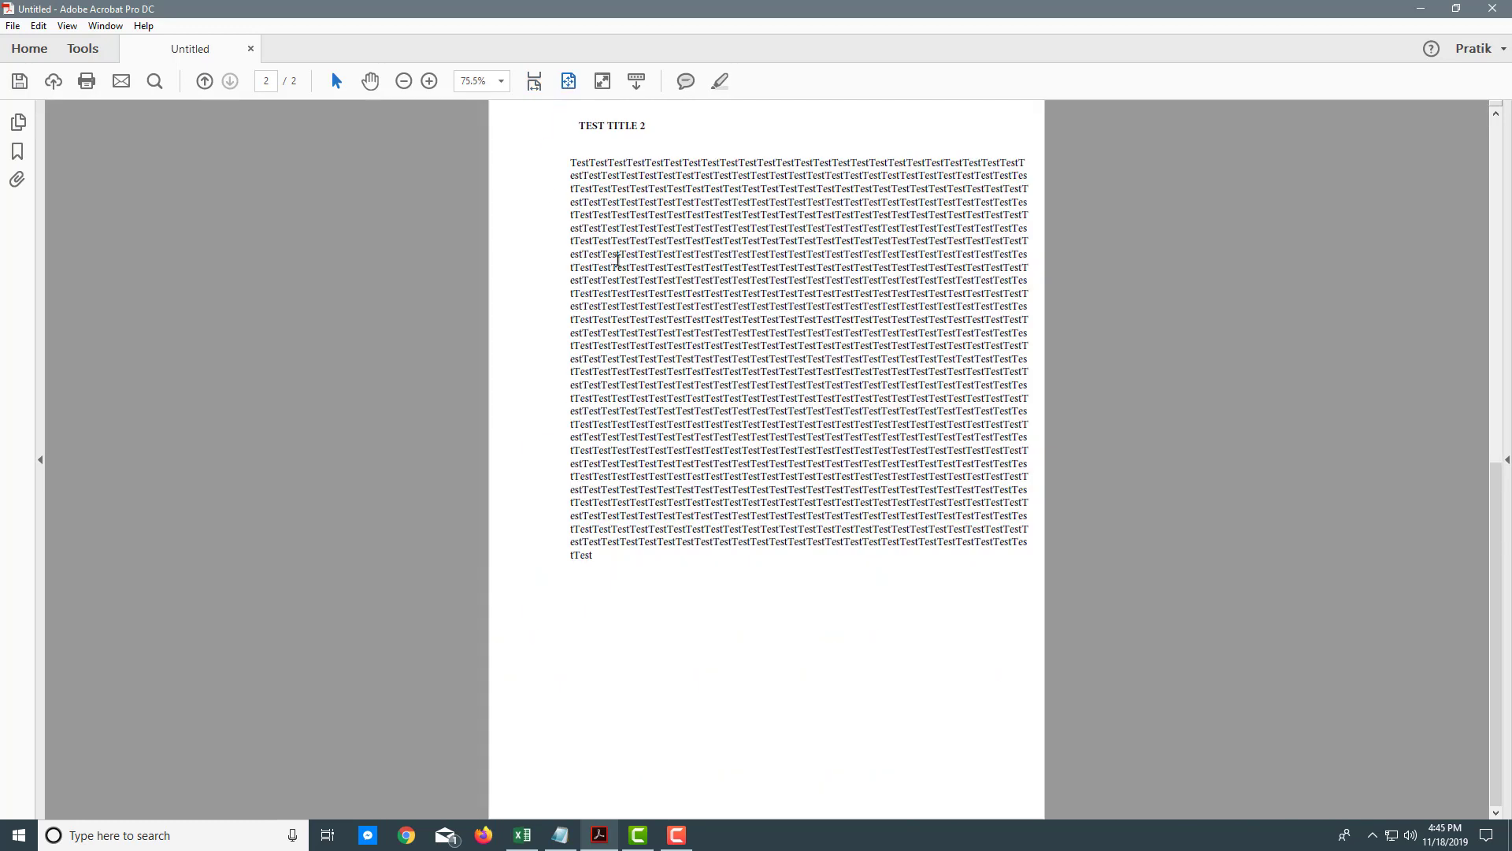
View the document in Read Mode, scrolling through the pages.
left_click(603, 82)
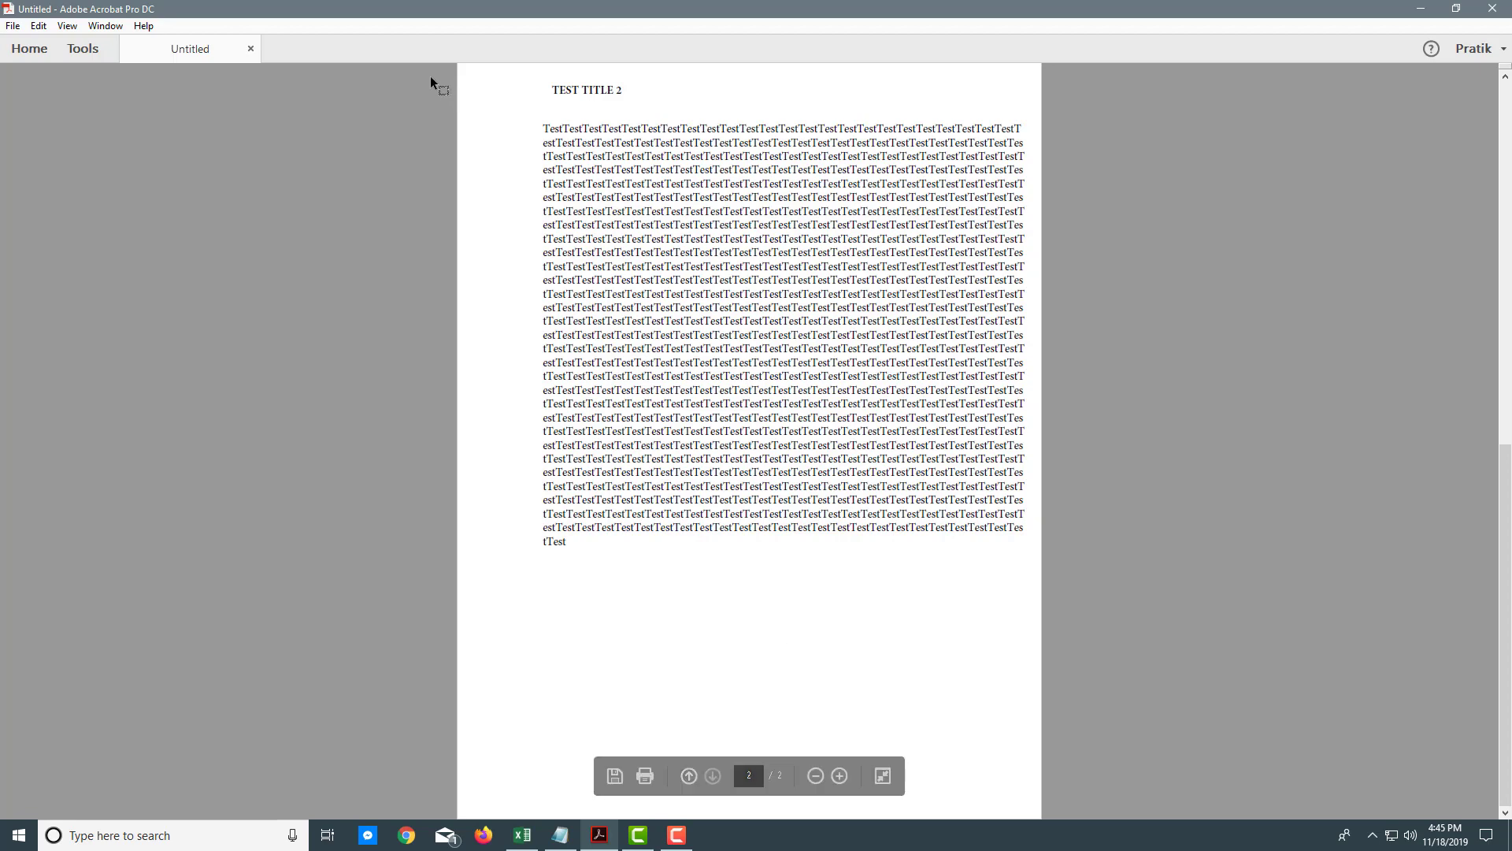
scroll(879, 430, "up", 3)
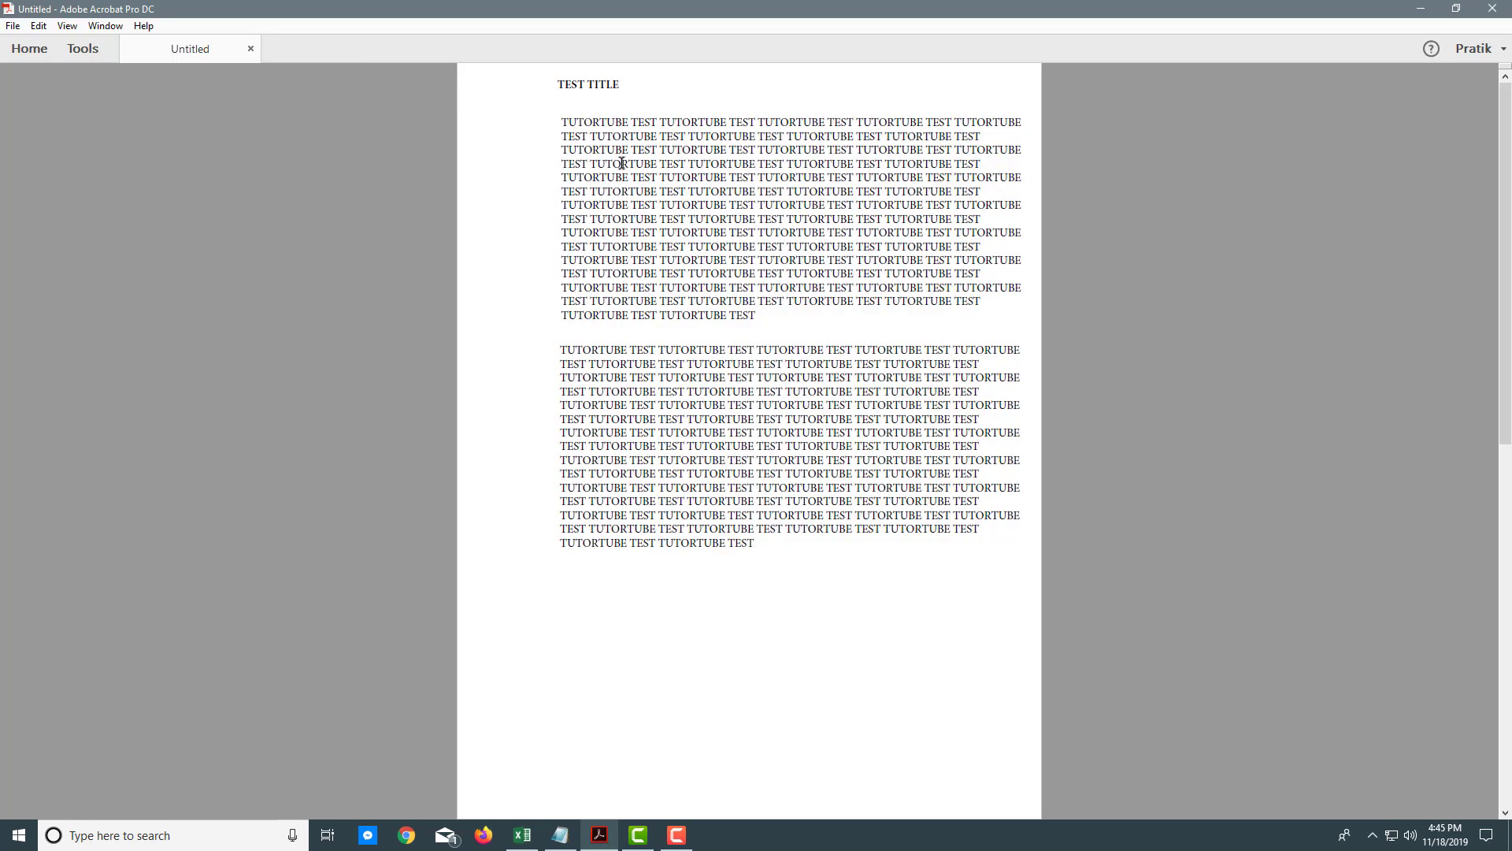
scroll(741, 607, "down", 3)
scroll(742, 611, "up", 3)
Cancel closing the document and exit Read Mode, showing page 1 at 75.5%.
left_click(251, 49)
left_click(908, 451)
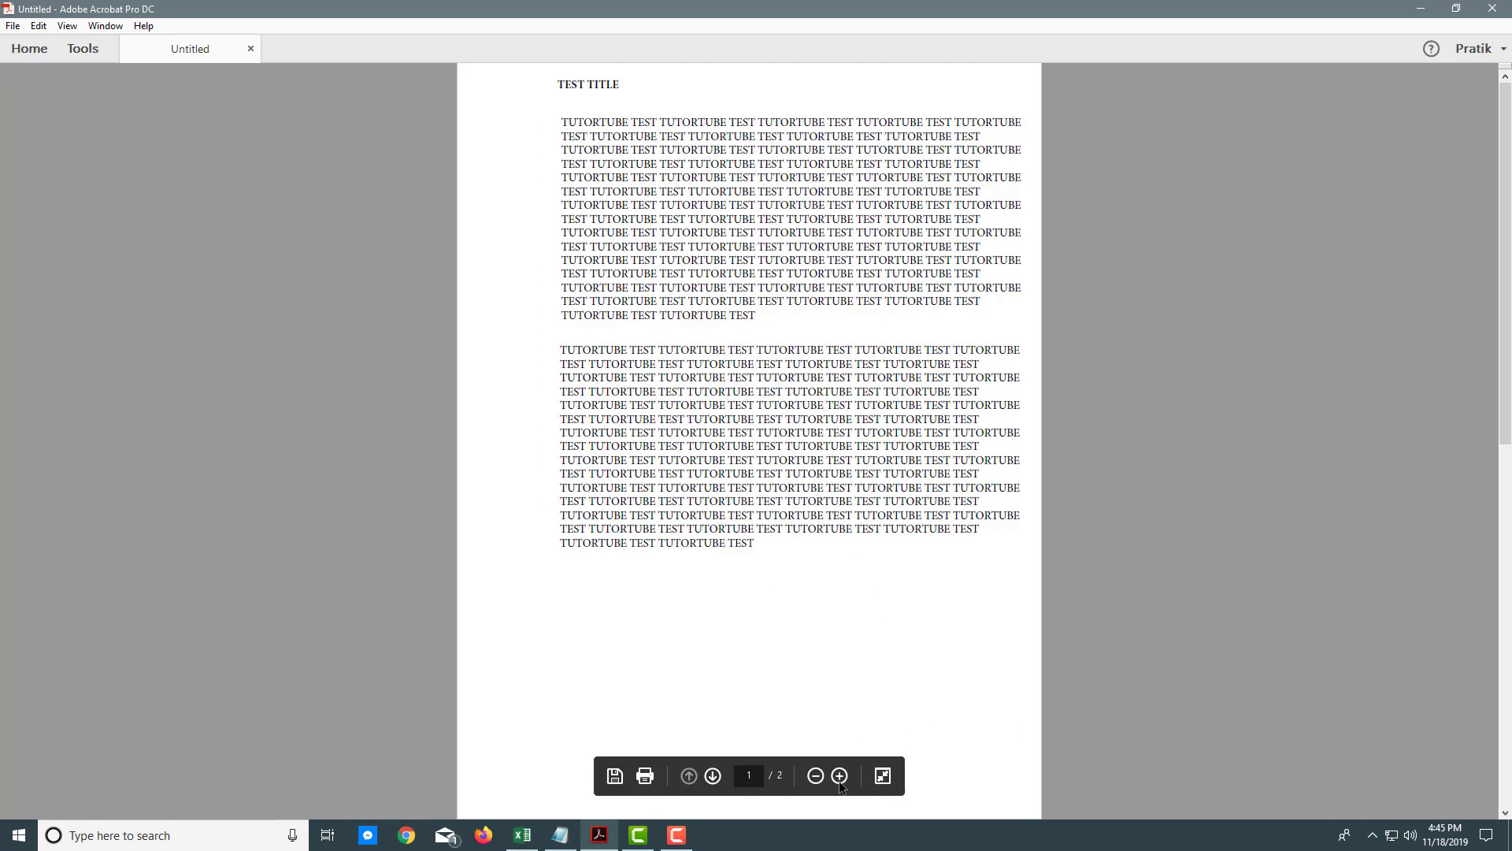
left_click(880, 776)
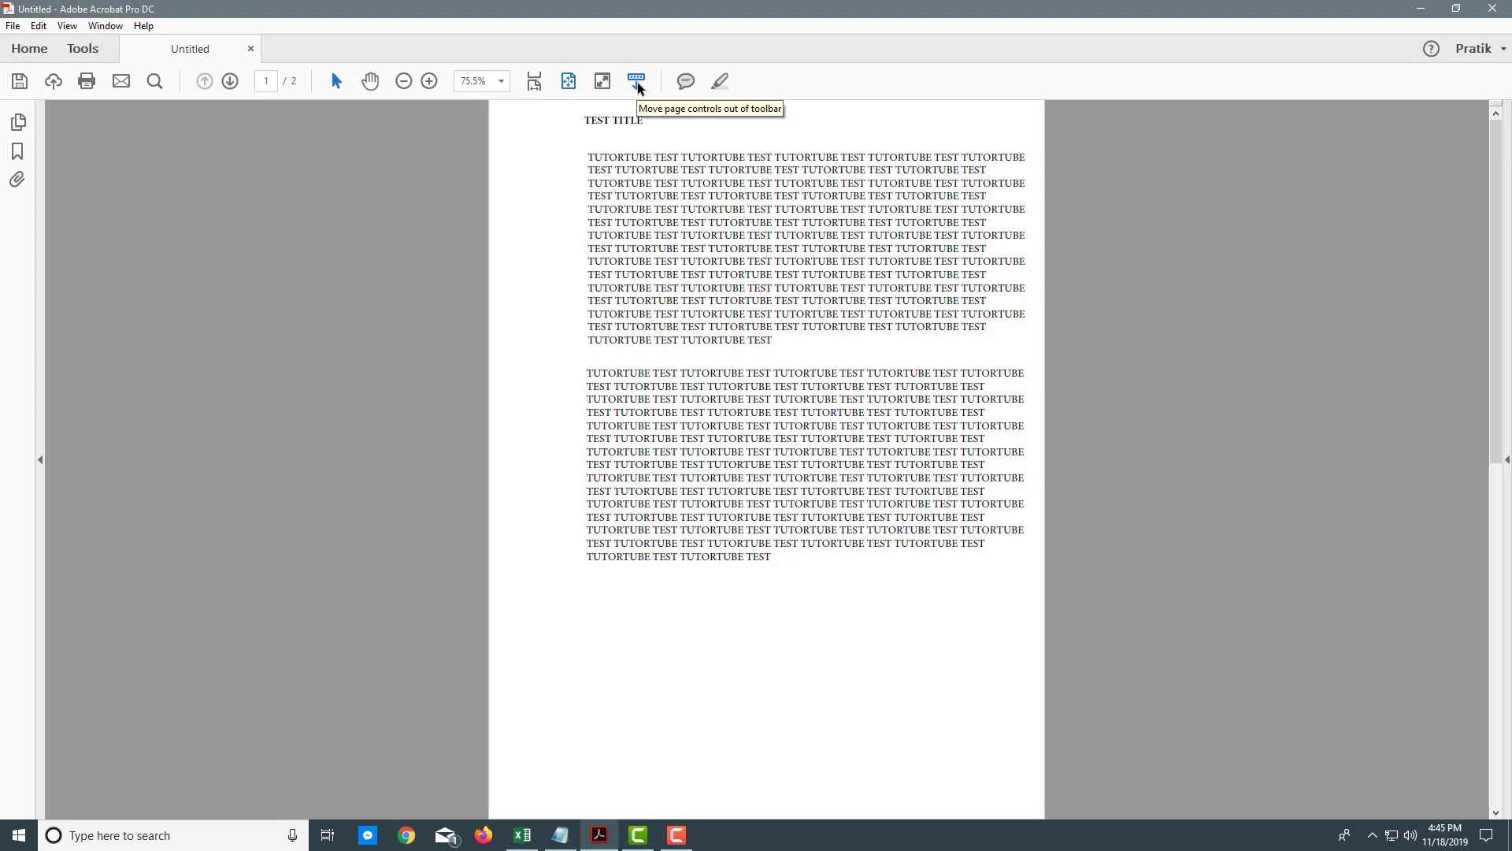
left_click(637, 82)
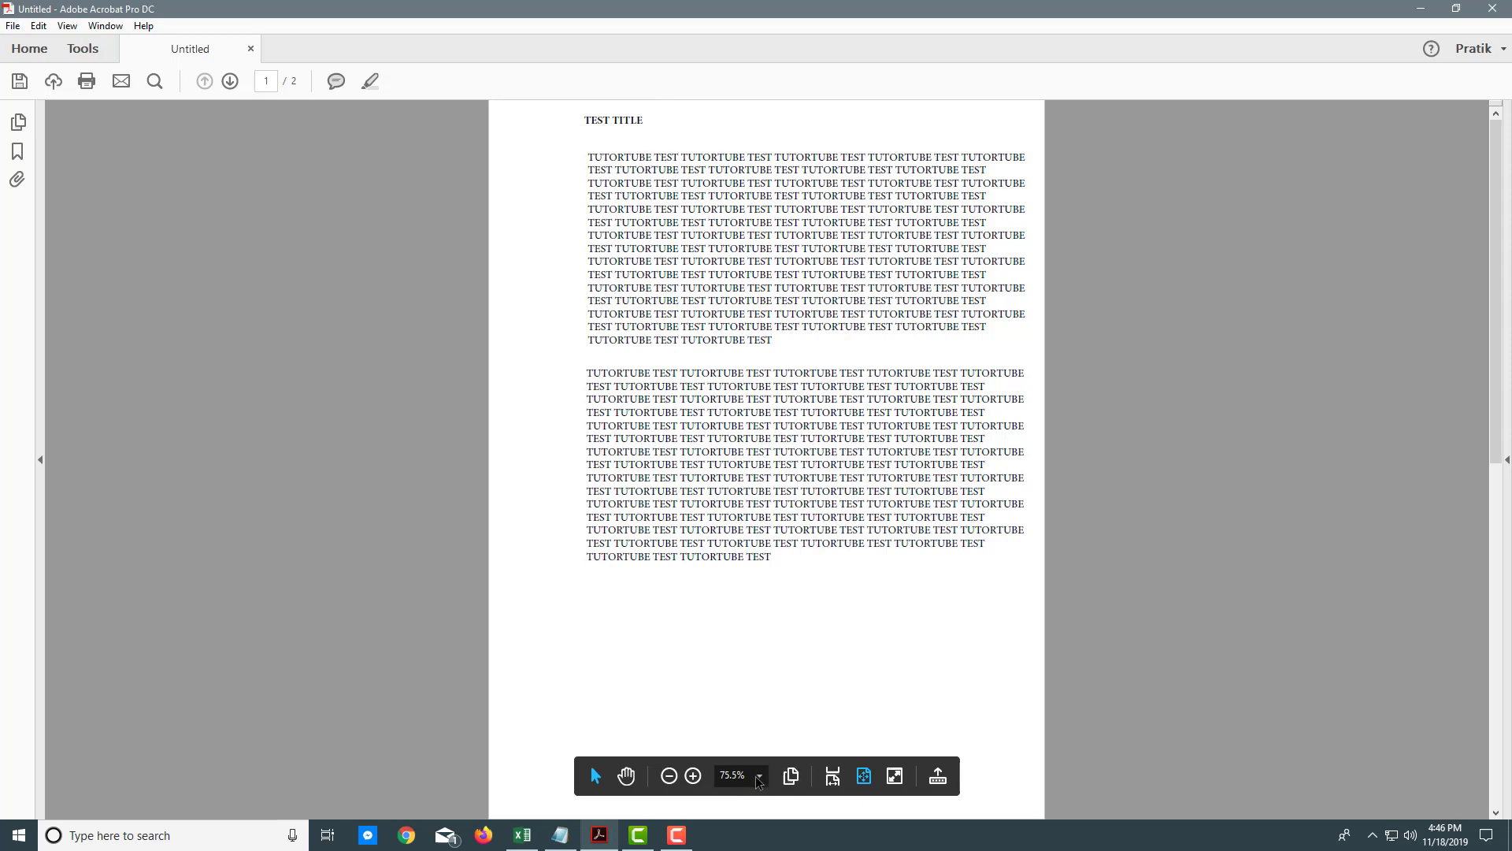
left_click(938, 777)
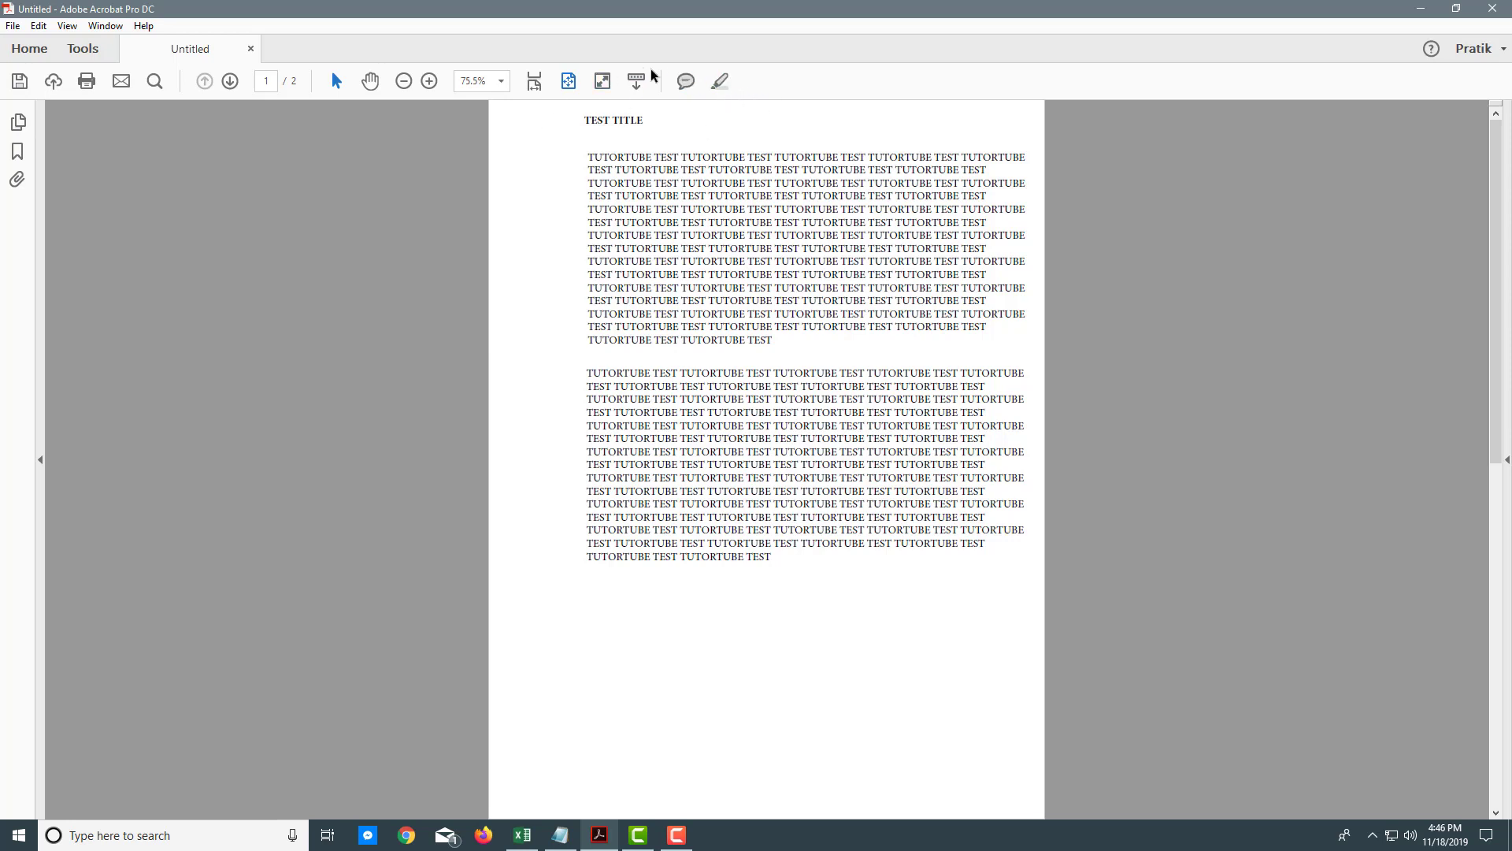
Use the Page Thumbnails panel to jump to page 2, page 1, then page 2.
left_click(20, 127)
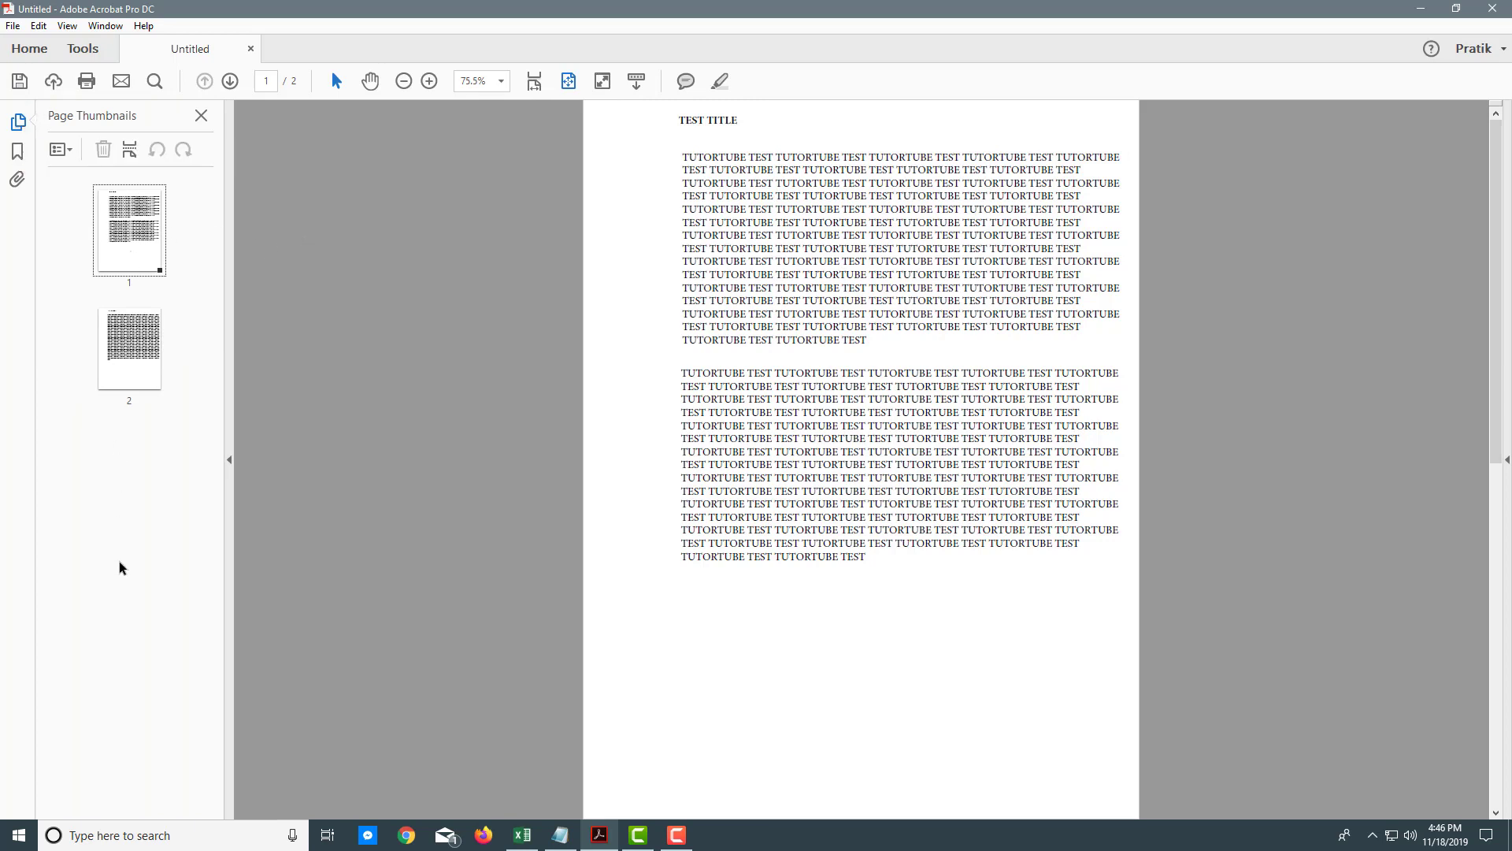
left_click(137, 361)
left_click(147, 232)
left_click(153, 359)
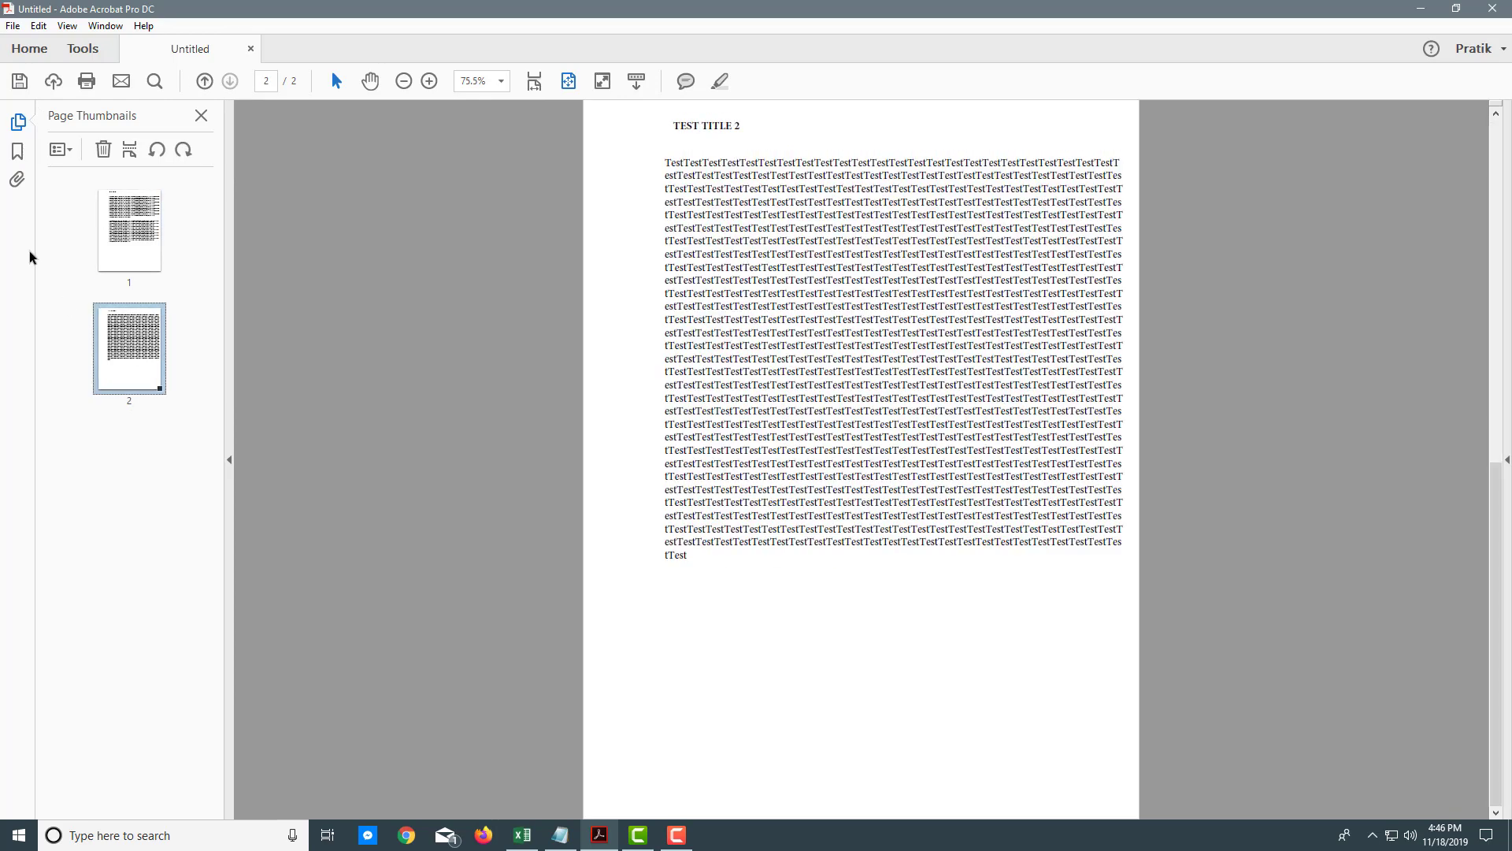
Check the Bookmarks and Attachments panels, return to Thumbnails, and close the side panel.
left_click(17, 153)
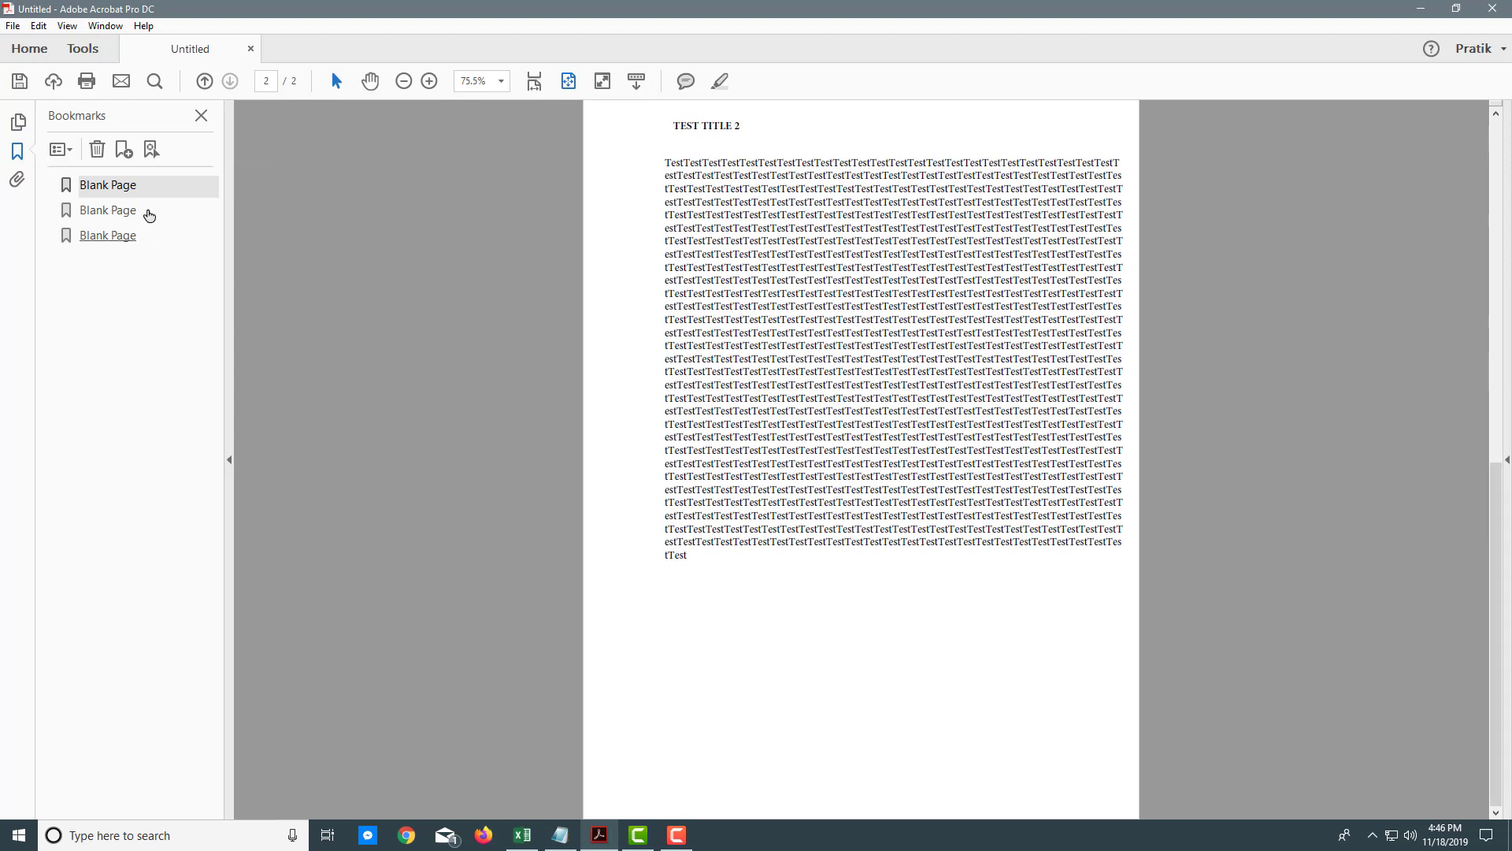
left_click(17, 180)
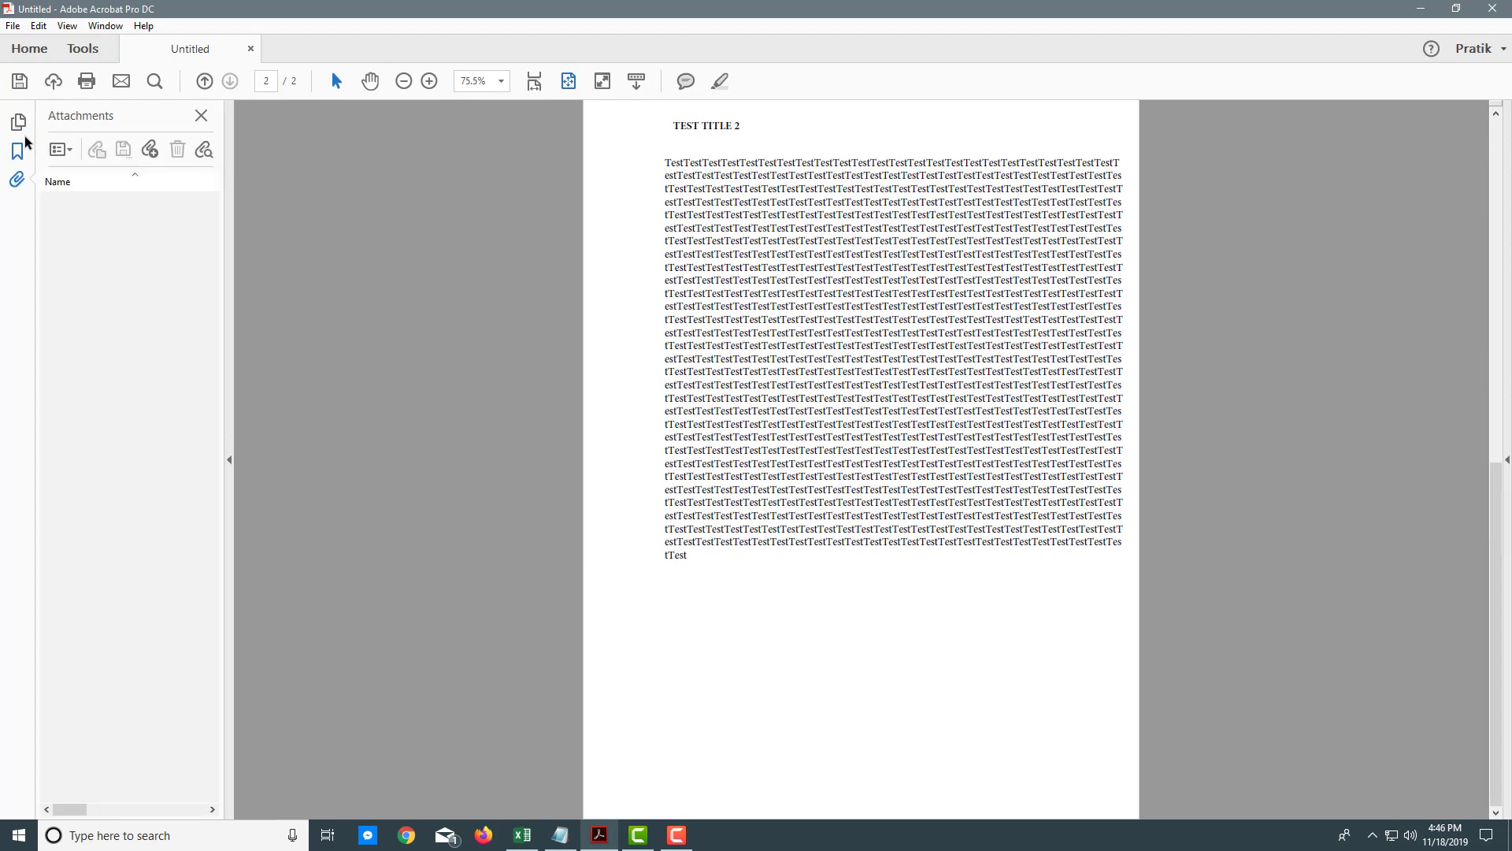
left_click(18, 122)
left_click(200, 116)
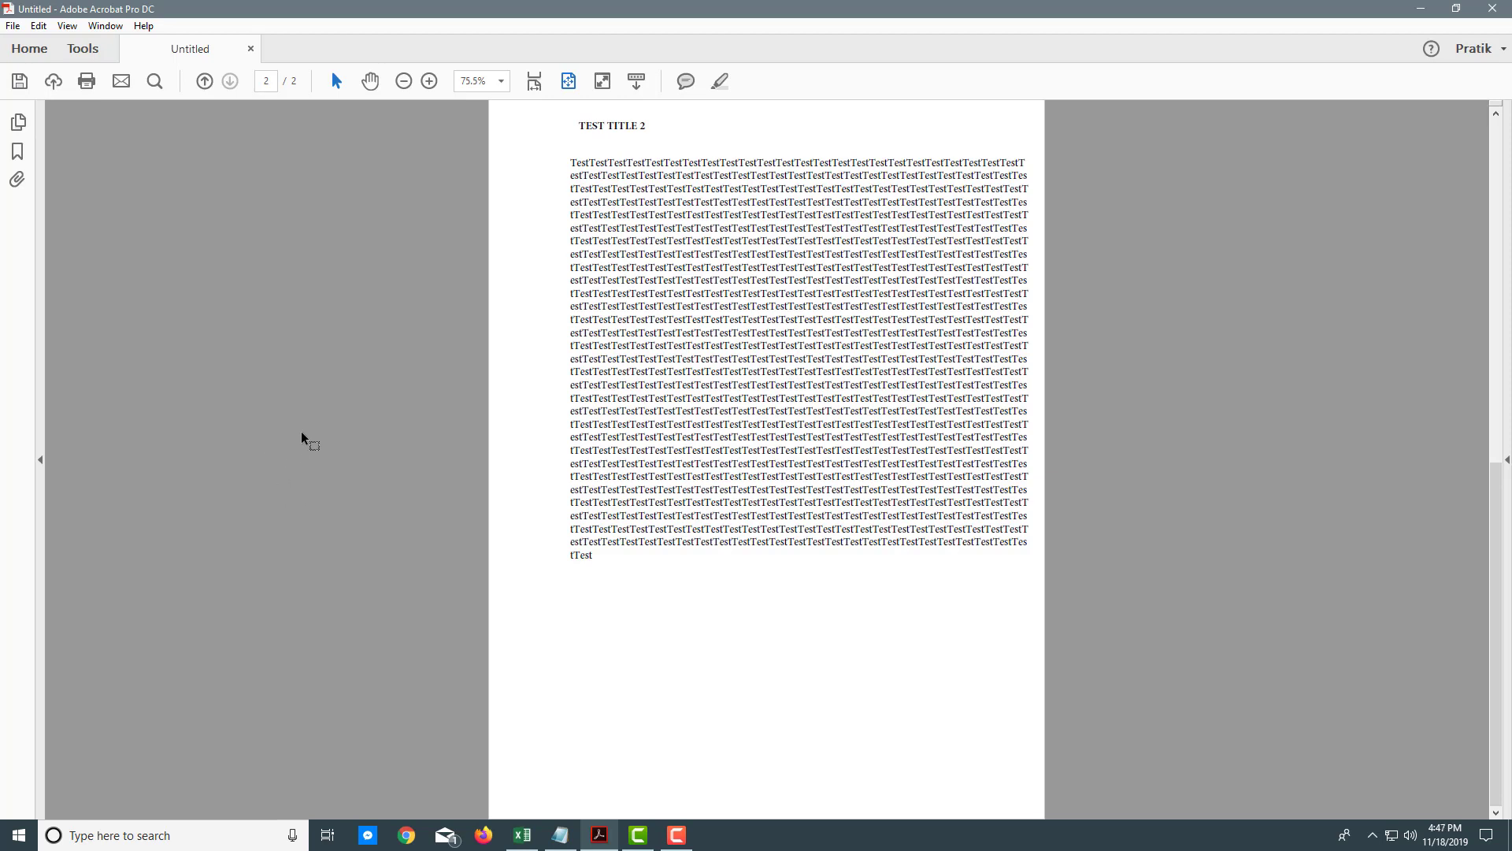
Switch to the Marquee Zoom tool from View > Zoom.
left_click(67, 26)
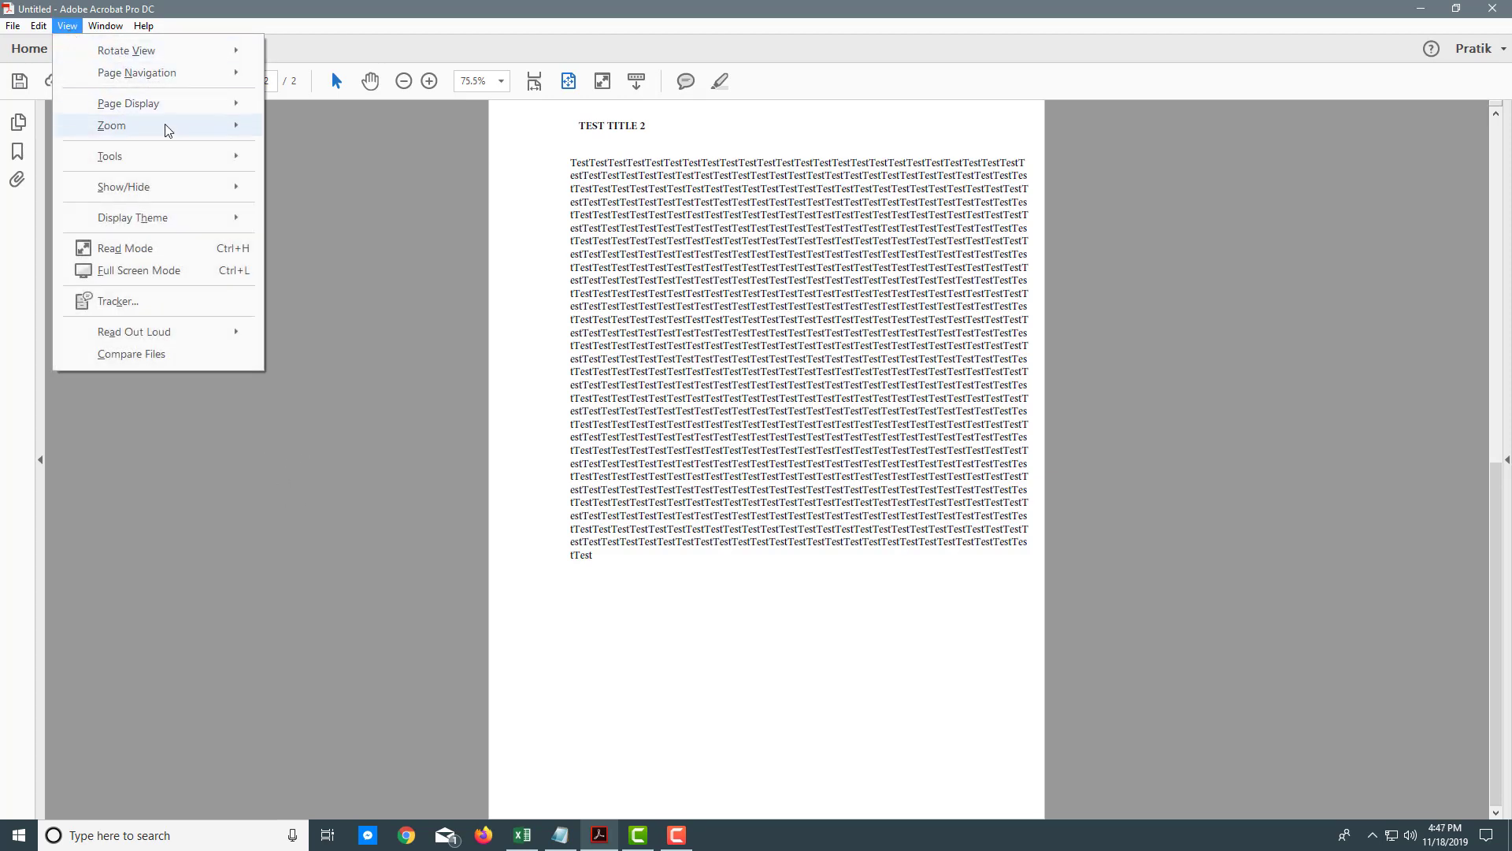
mouse_move(168, 130)
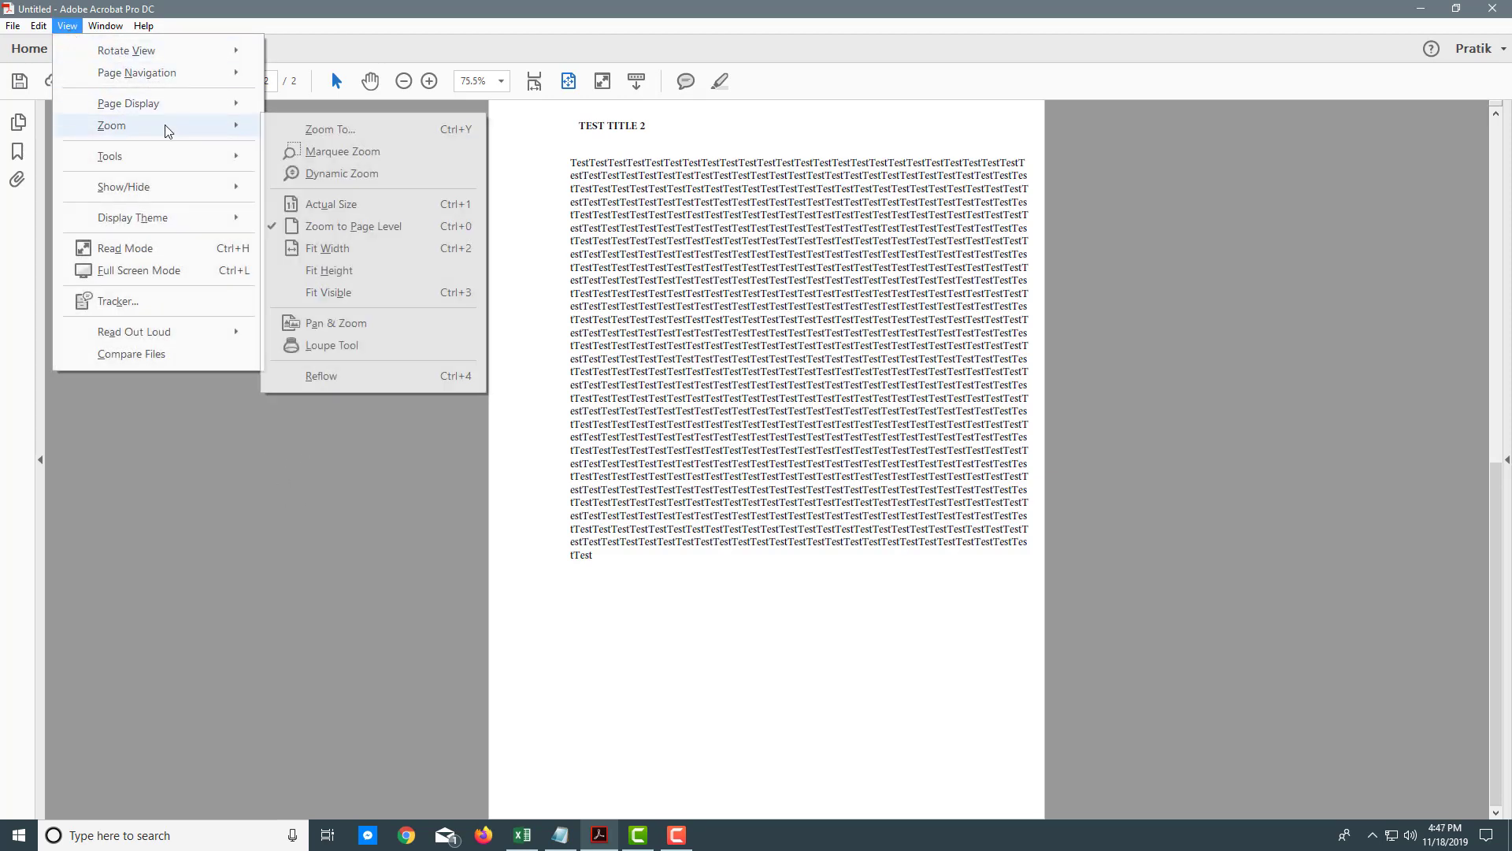
left_click(360, 159)
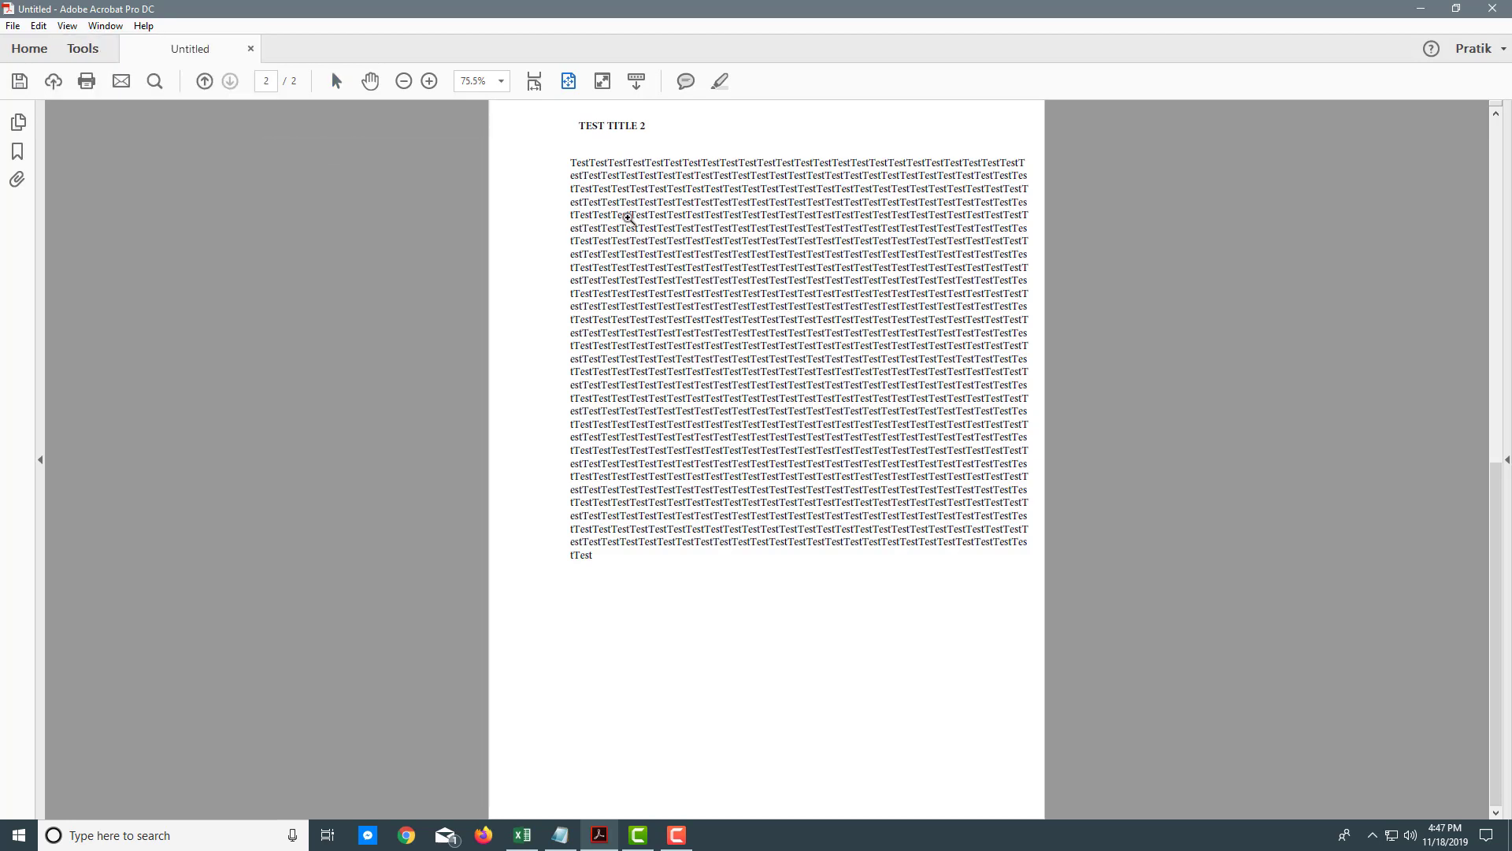
Marquee-zoom into page 2's repeated Test text until it reaches 400%.
left_click_drag(600, 211, 770, 304)
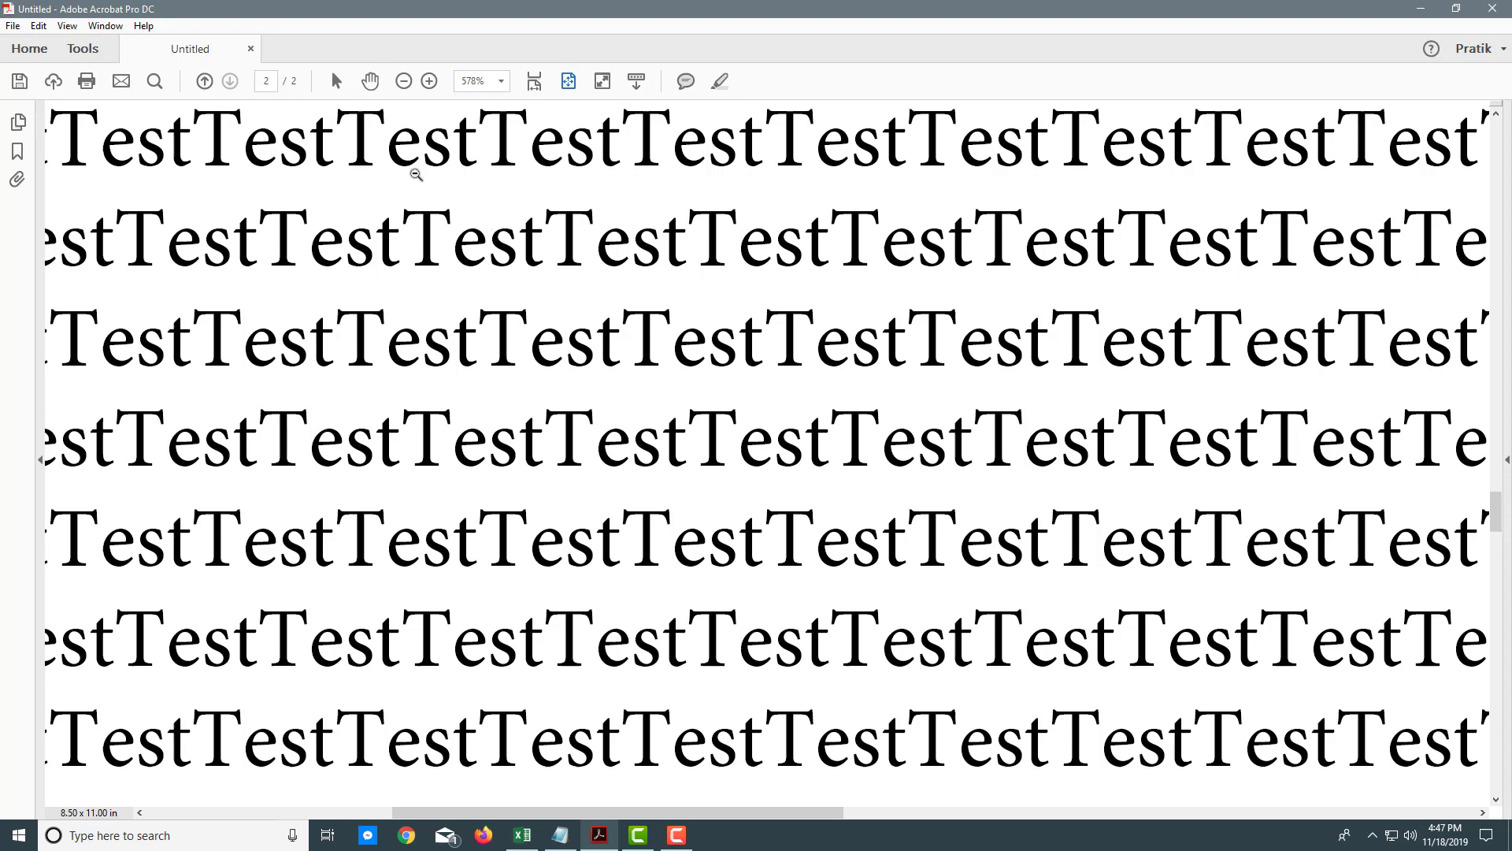
left_click_drag(404, 164, 1062, 607)
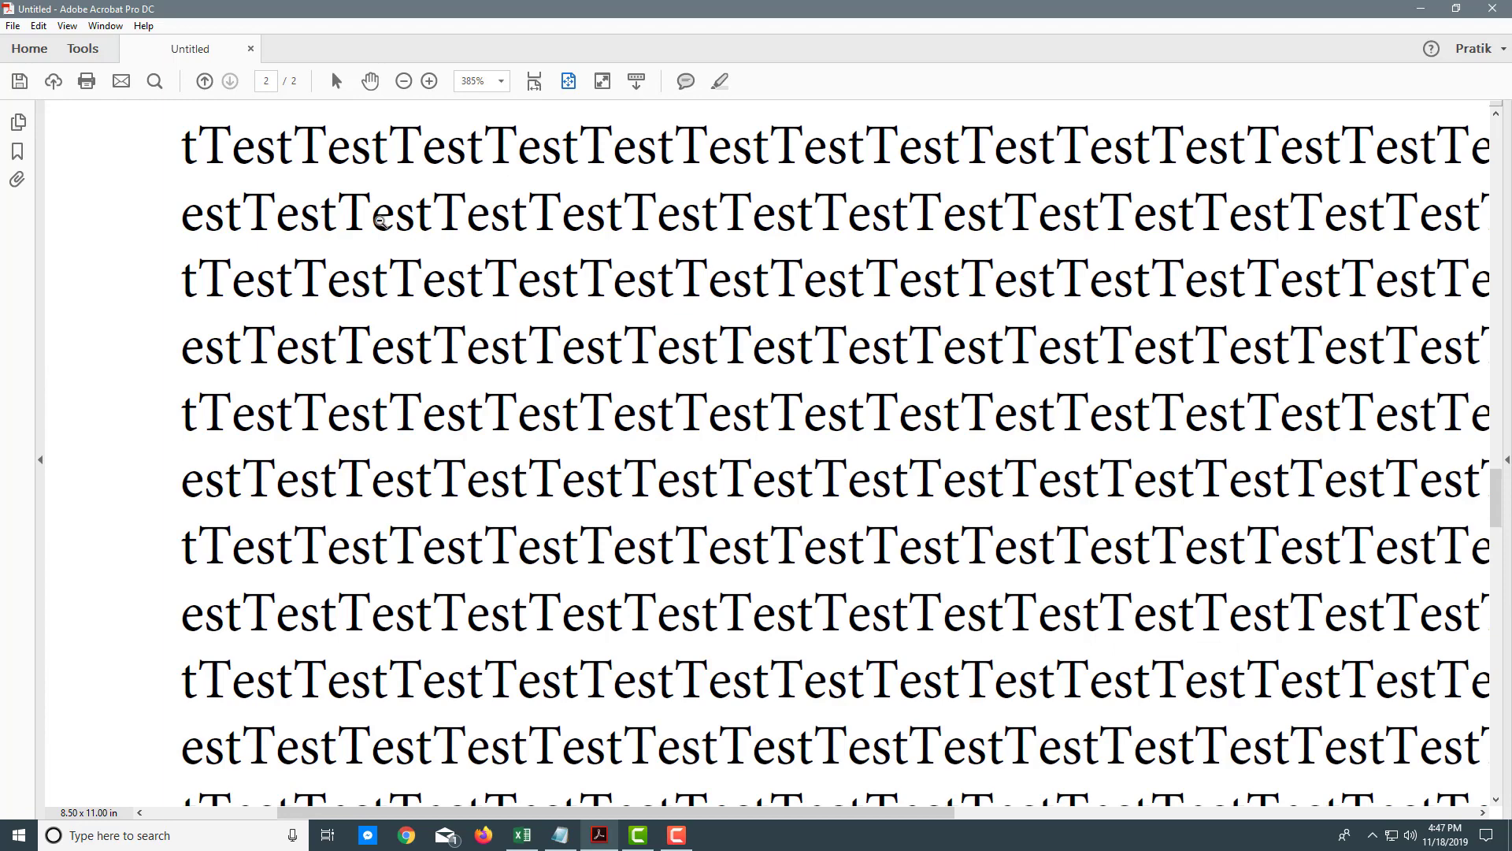
left_click_drag(380, 221, 1215, 601)
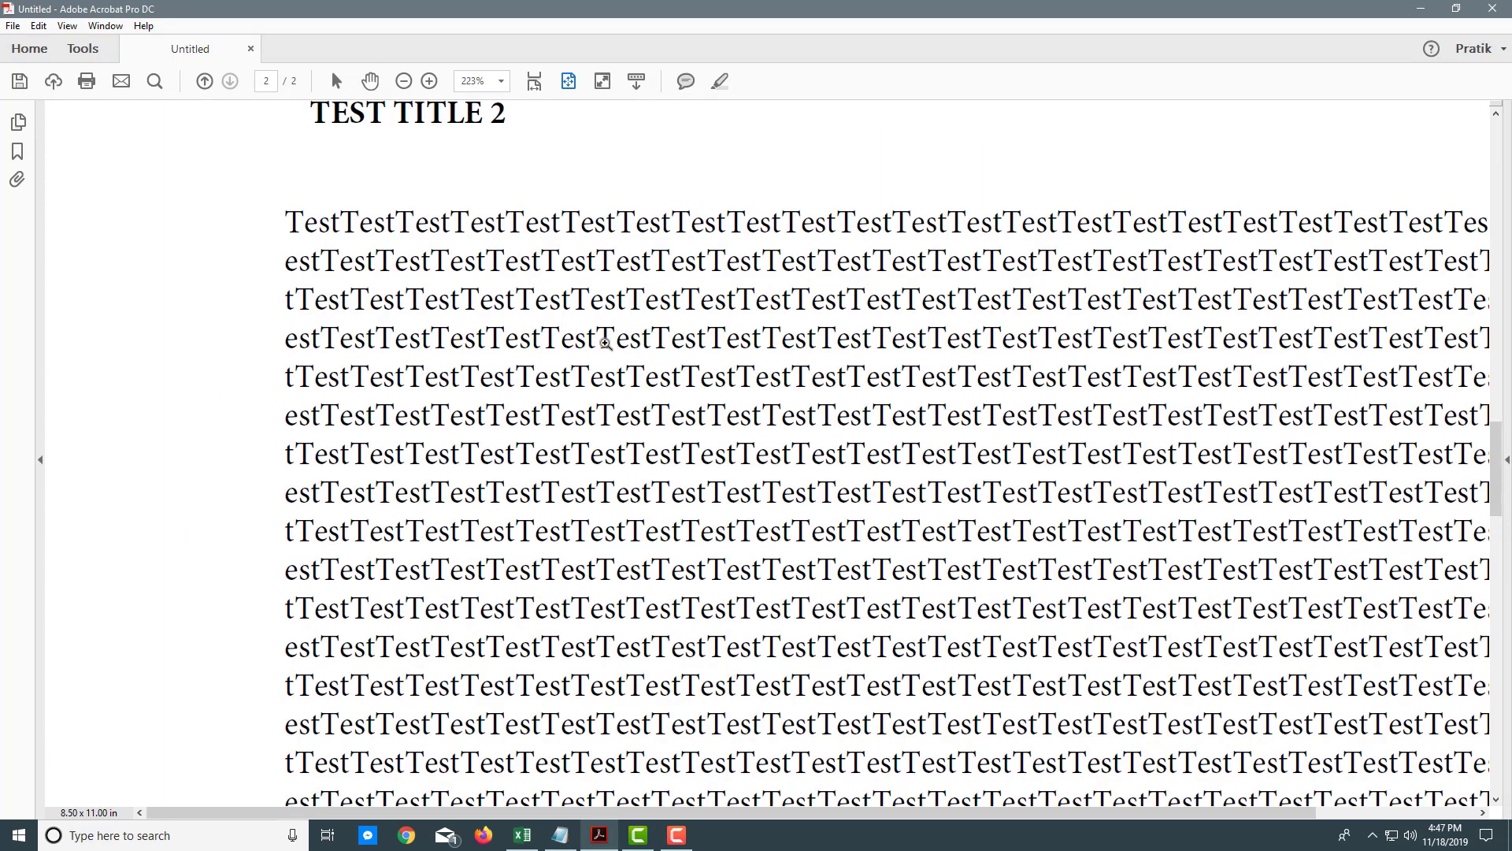
left_click_drag(550, 317, 962, 585)
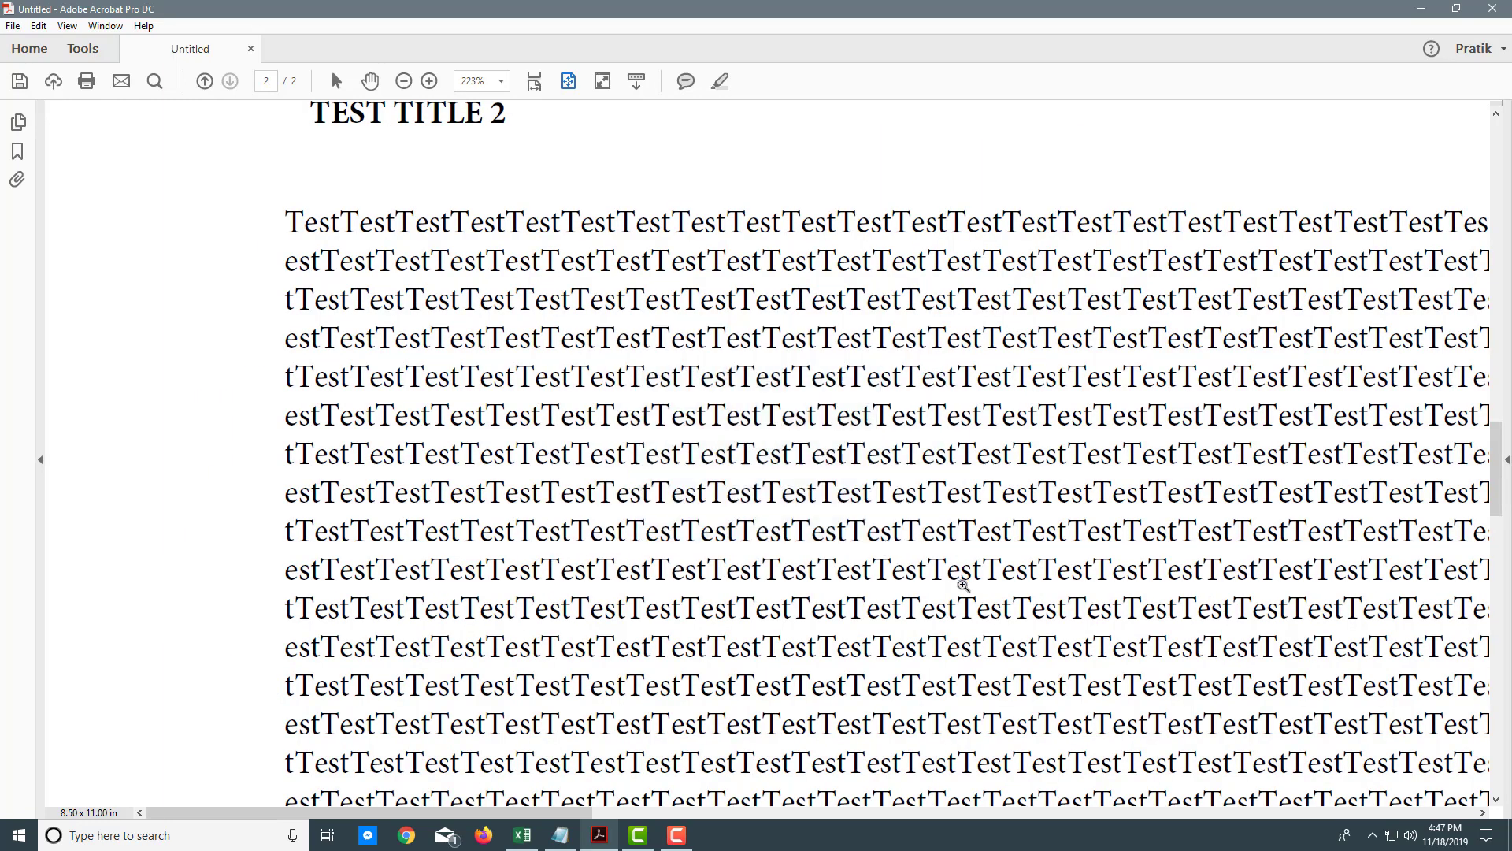
left_click_drag(480, 241, 1078, 627)
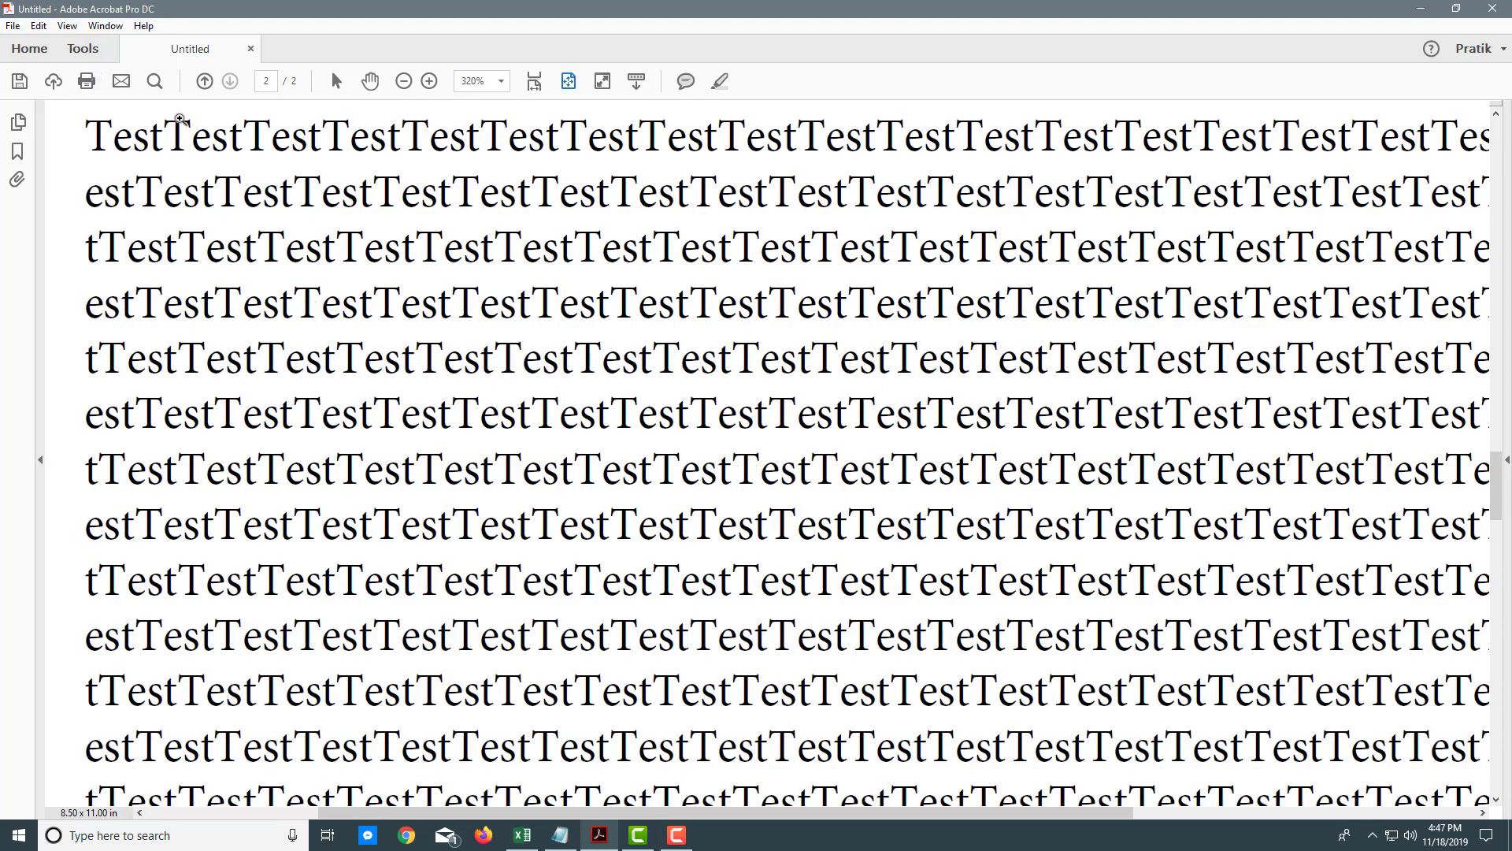
left_click(106, 25)
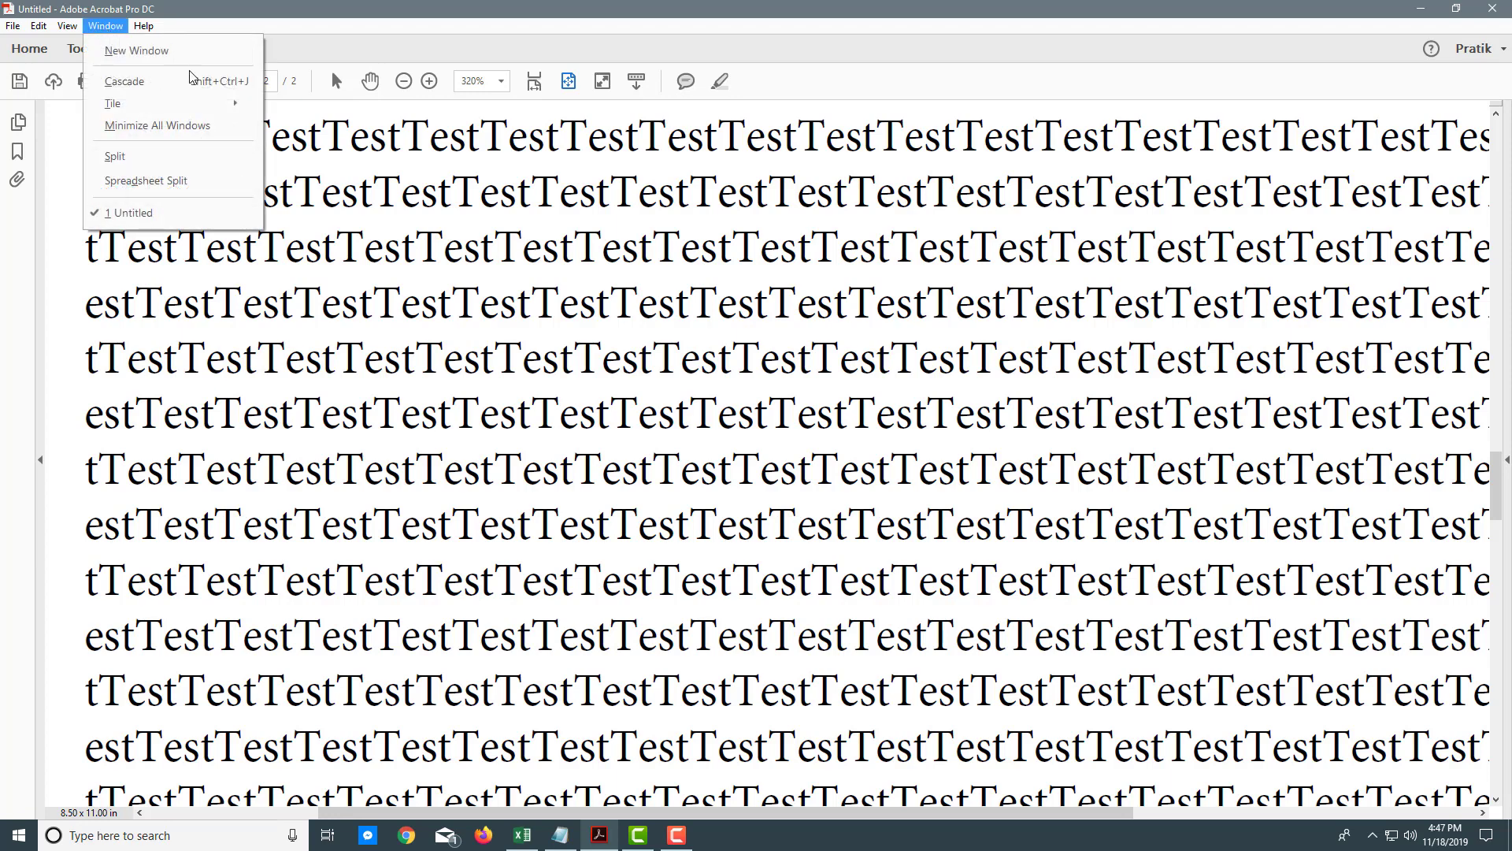
left_click(709, 365)
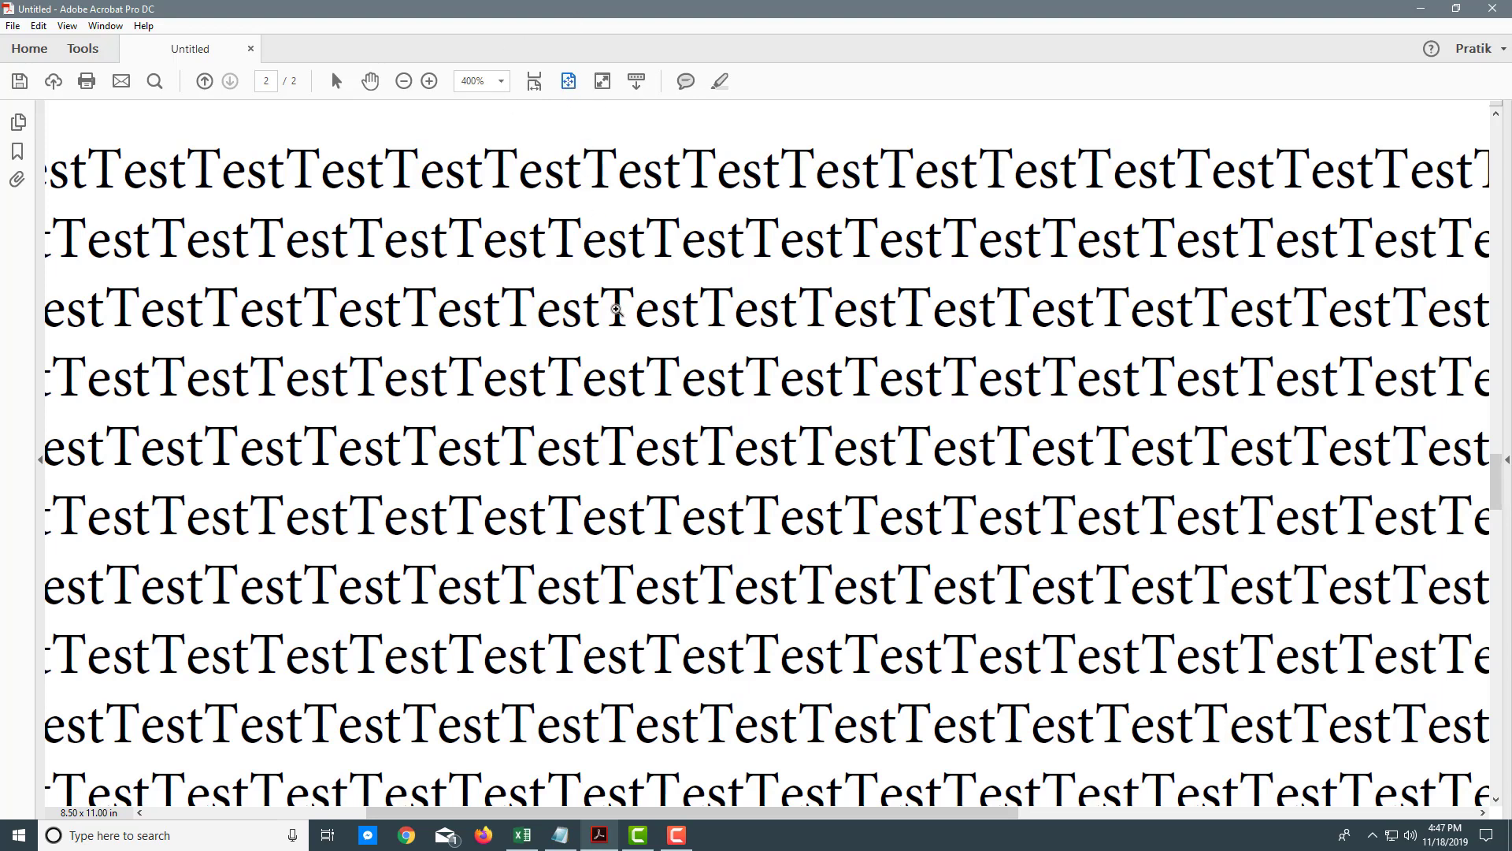
Fit page 2 with Ctrl+0, then marquee-zoom its text block to 130%.
key("ctrl+0")
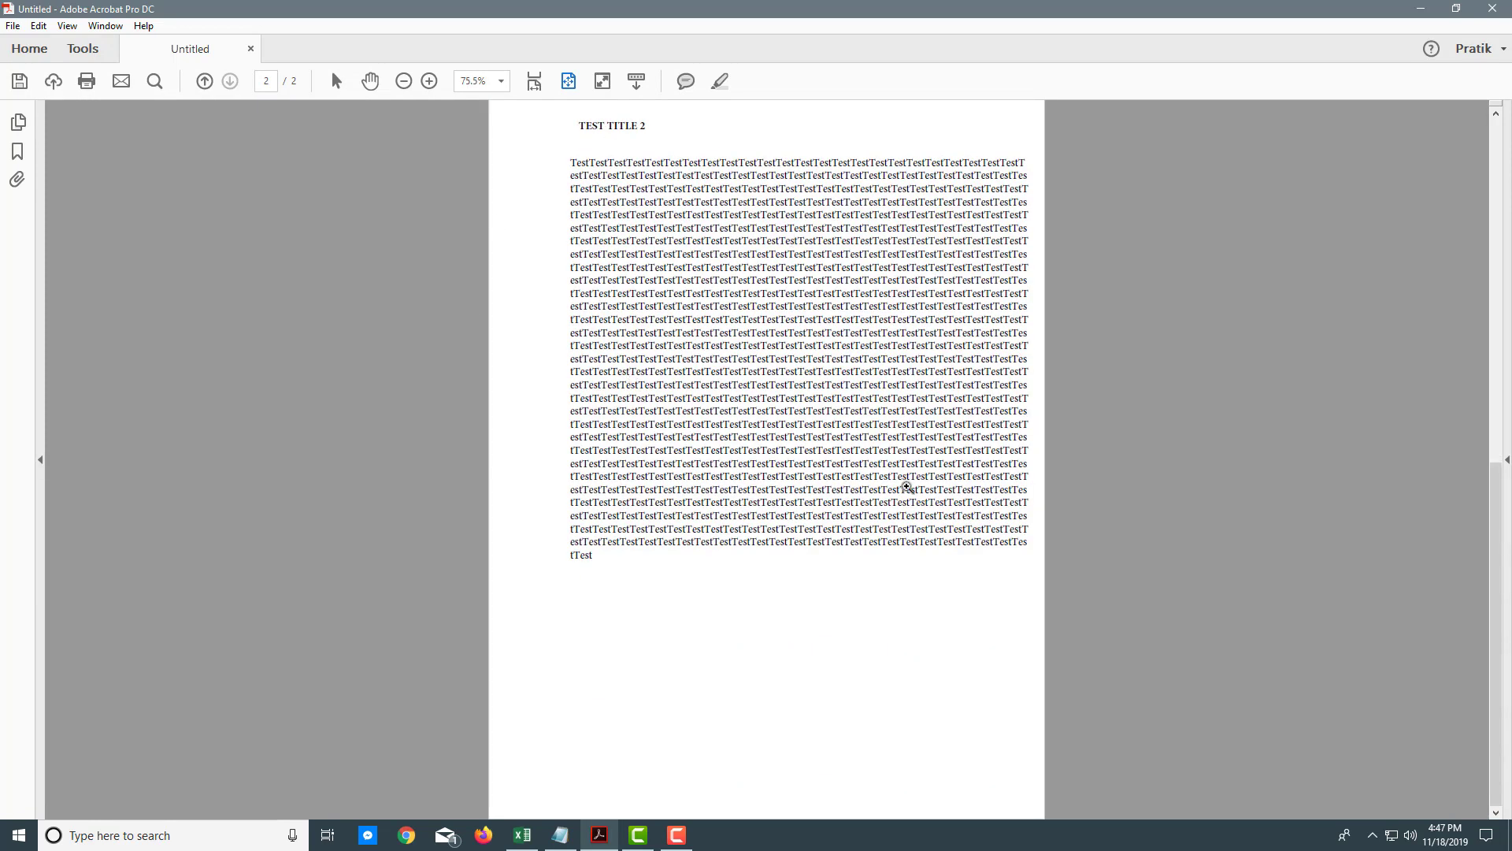
left_click_drag(564, 153, 1034, 567)
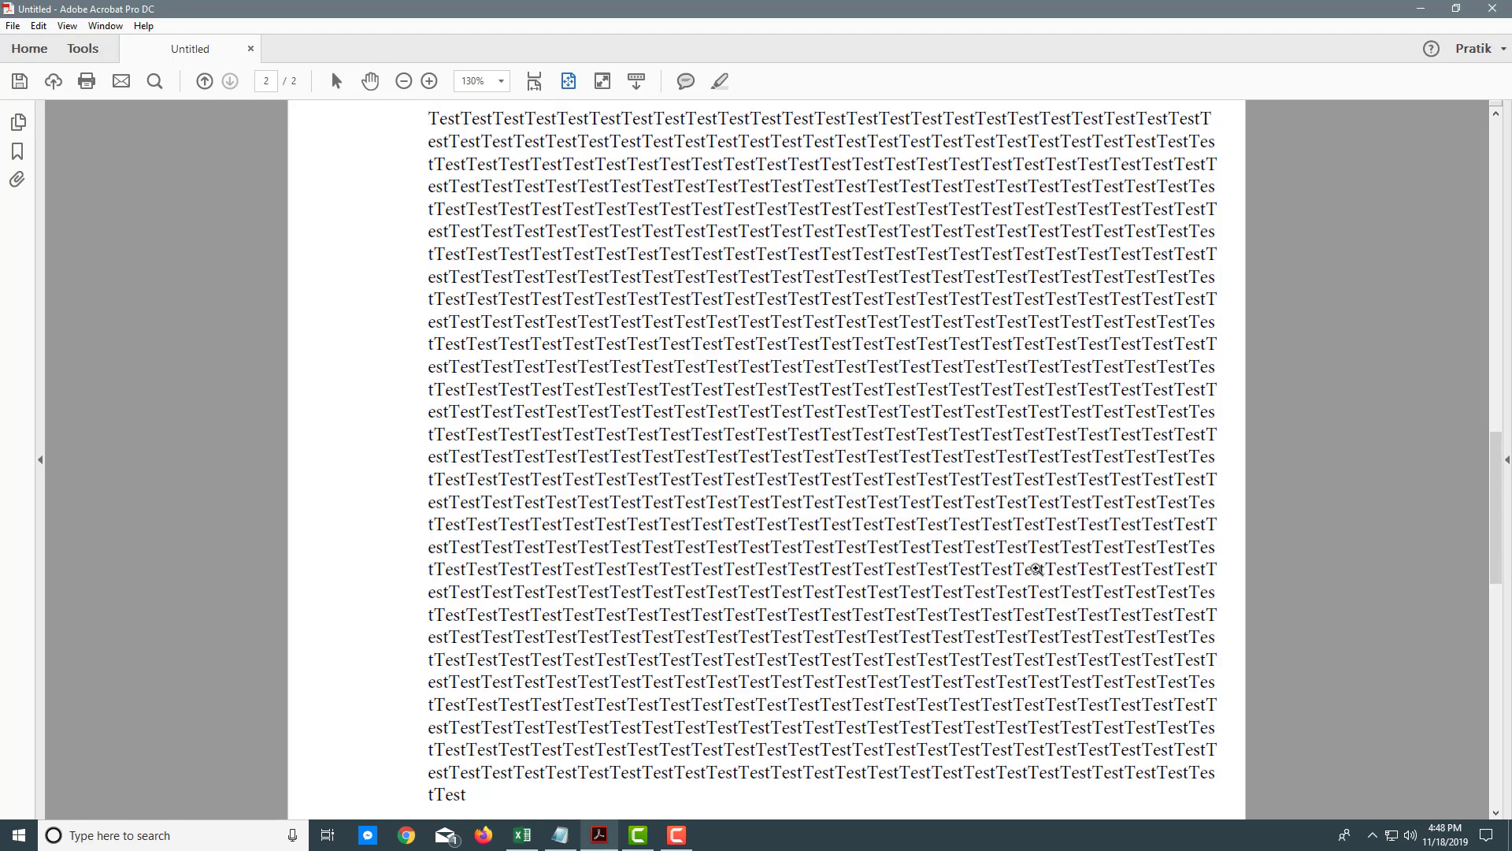